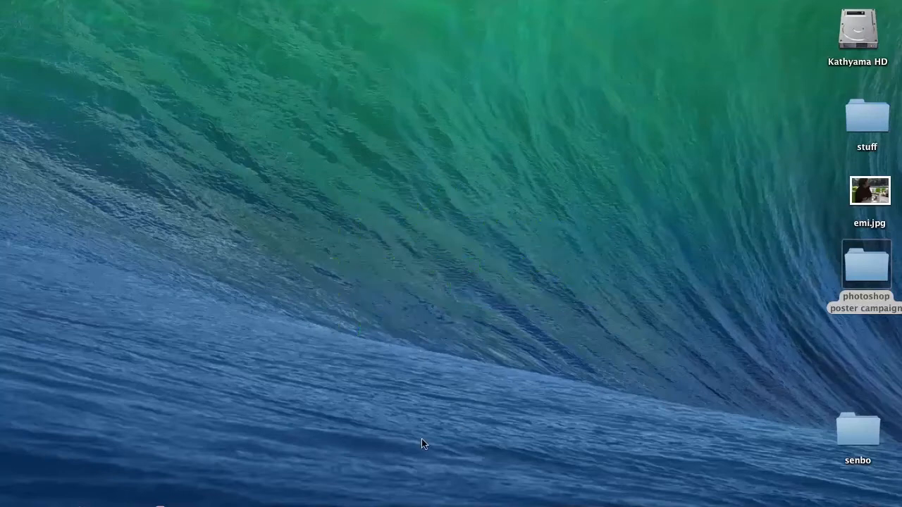
Switch to Photoshop and open all four images from the world hands folder
click(204, 503)
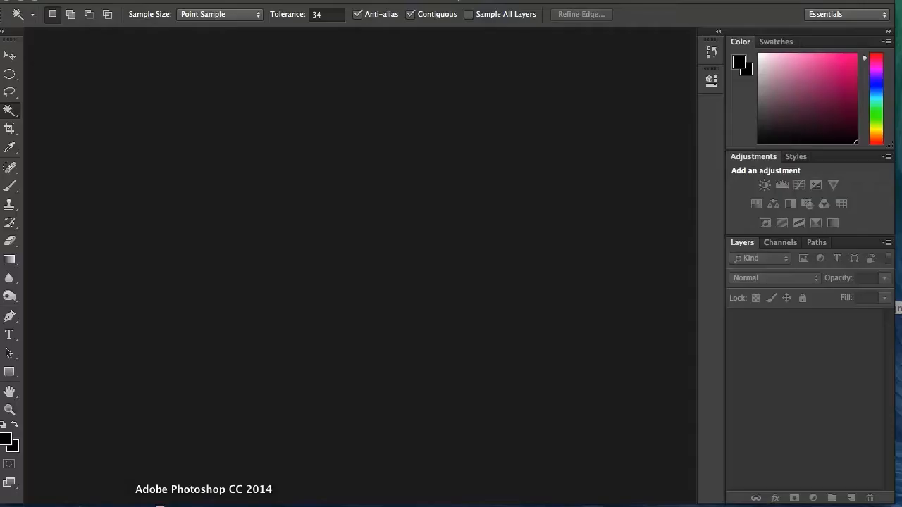
click(111, 1)
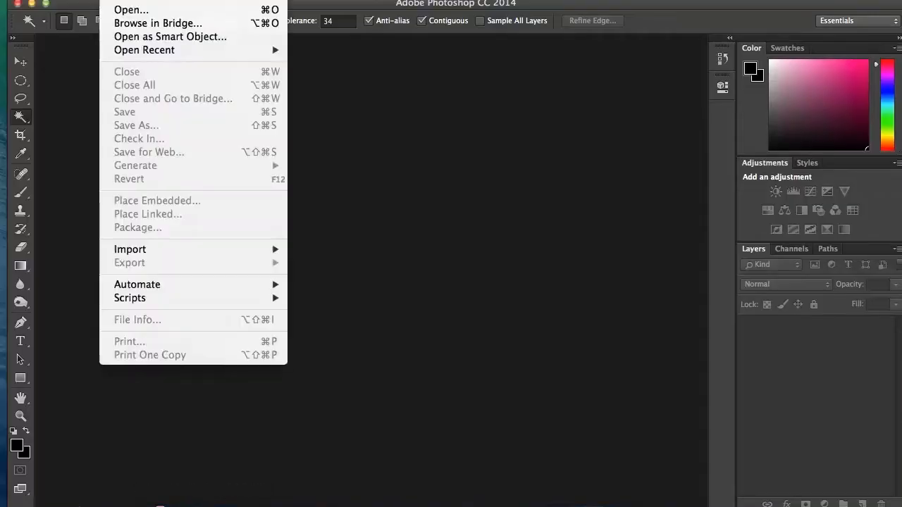
click(117, 13)
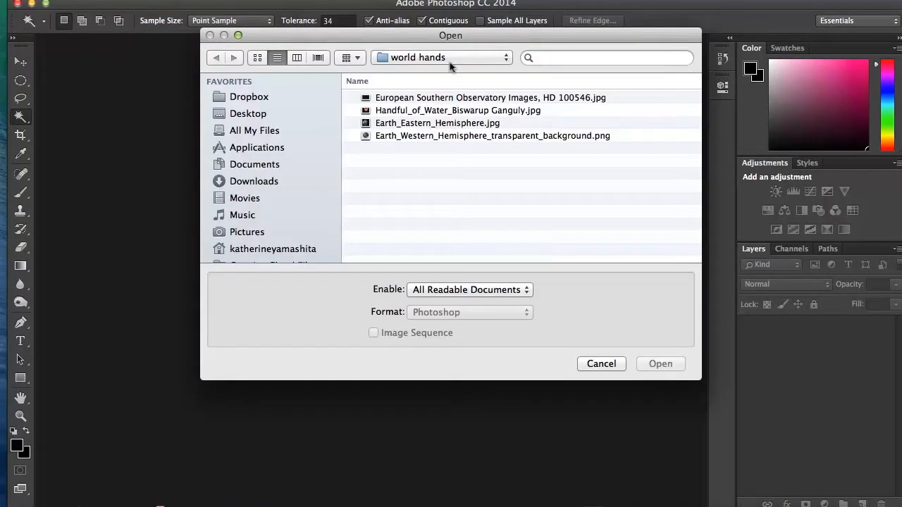
click(441, 98)
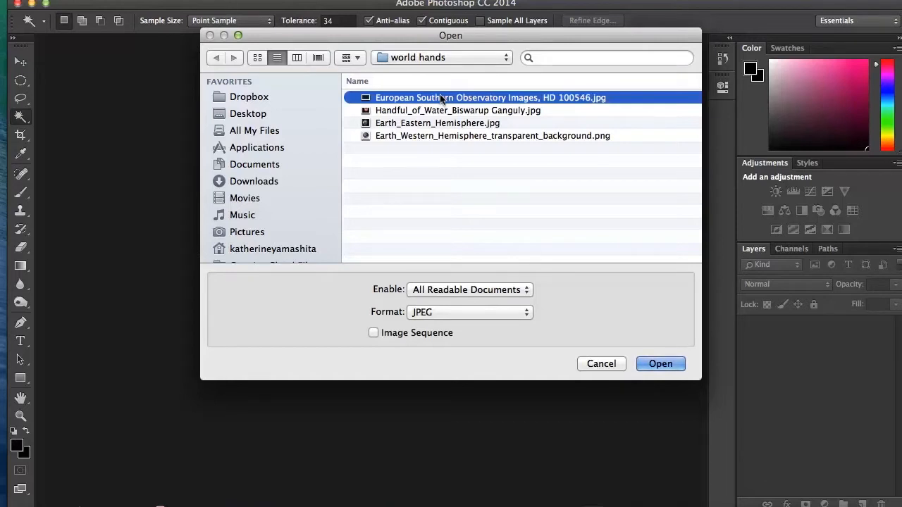
shift+click(438, 135)
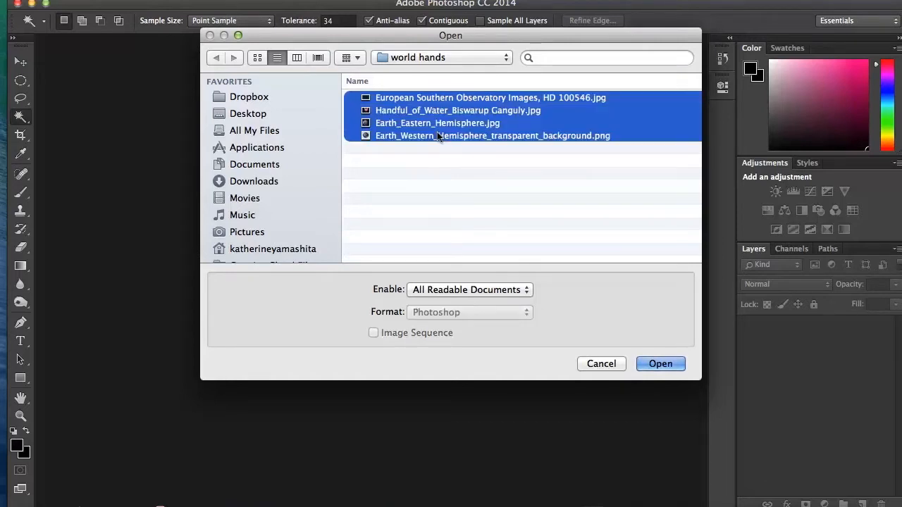
click(656, 363)
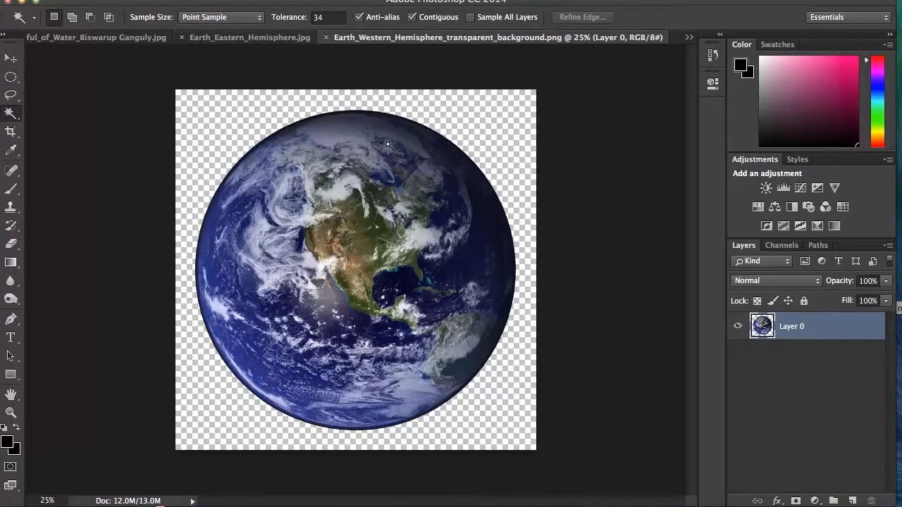
Look through the opened eastern hemisphere, cupped hands and starfield images
click(239, 37)
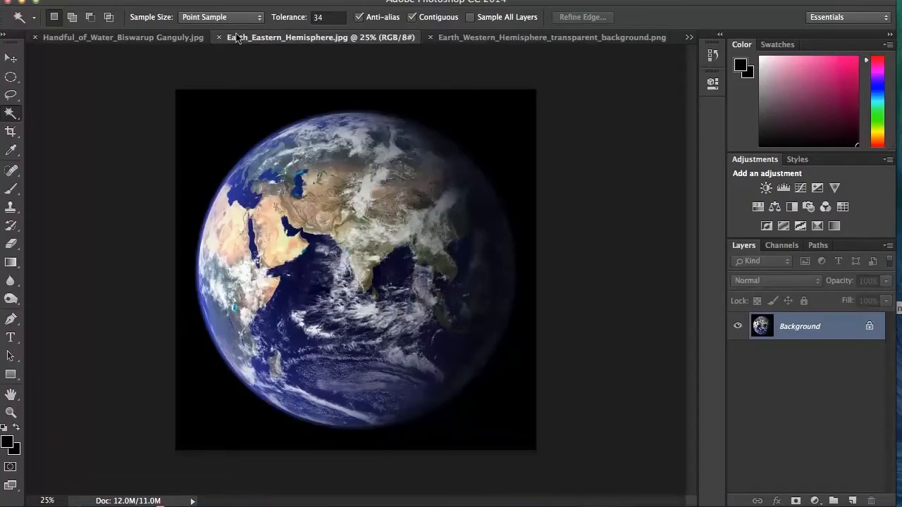
click(122, 39)
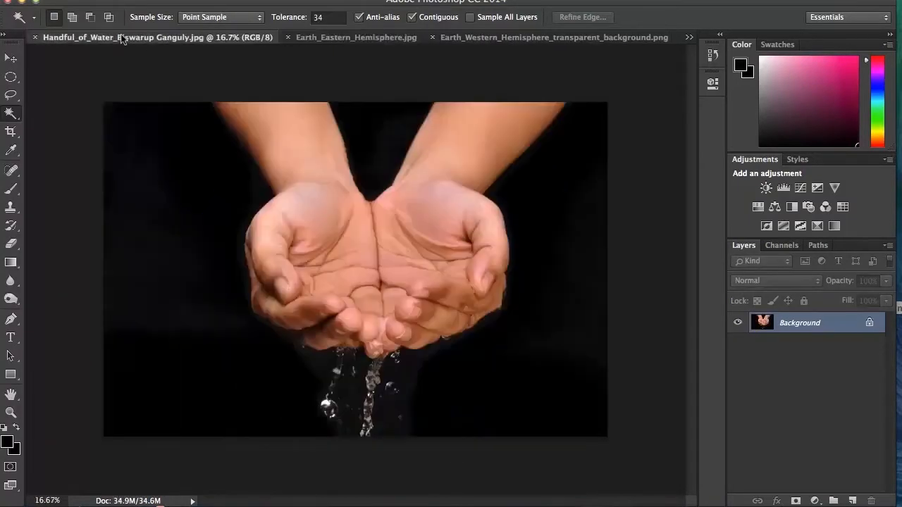
click(686, 37)
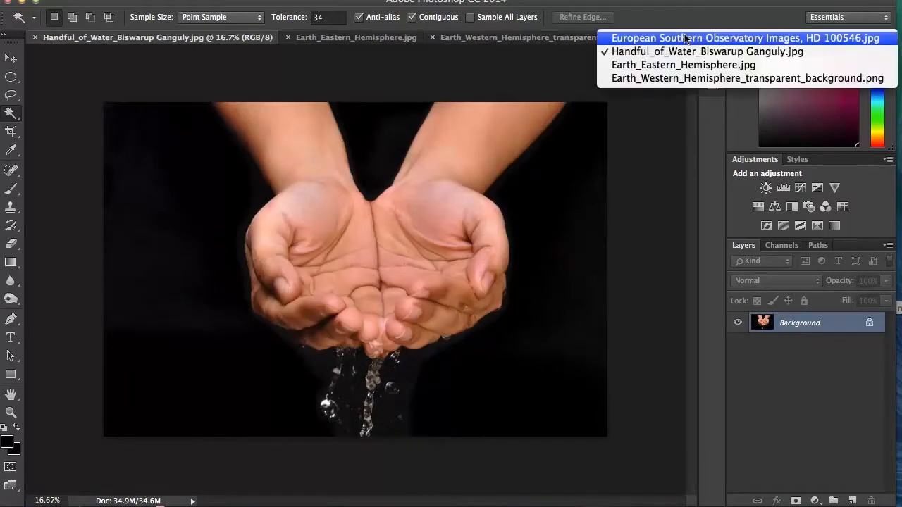
click(685, 38)
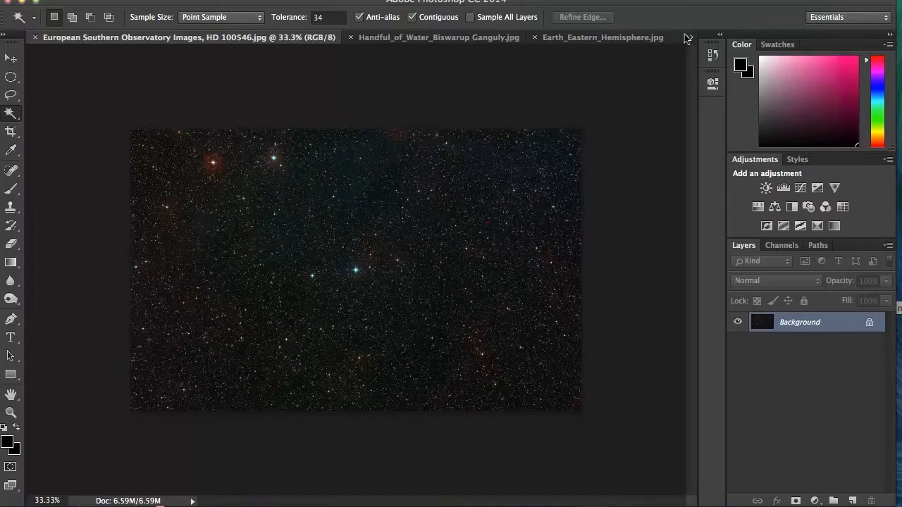
Convert the cupped hands image's locked background into a regular layer and rename it hands
click(442, 39)
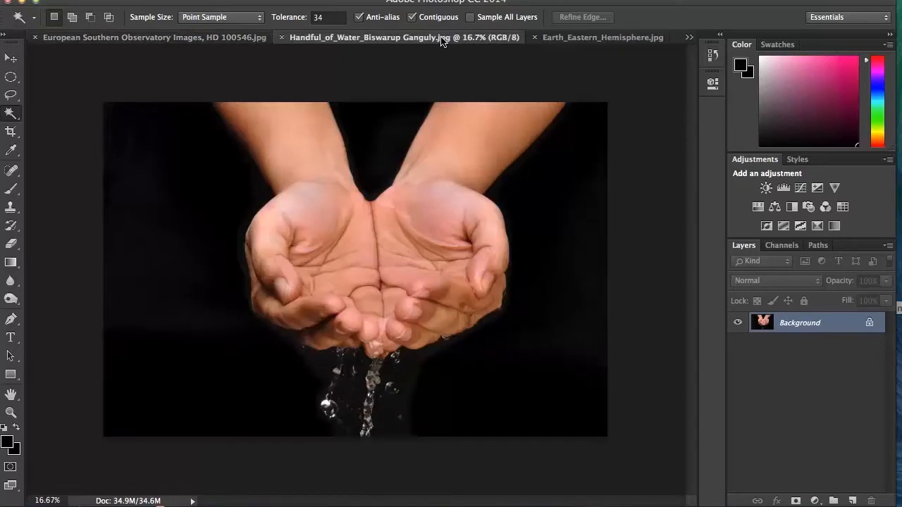
click(868, 324)
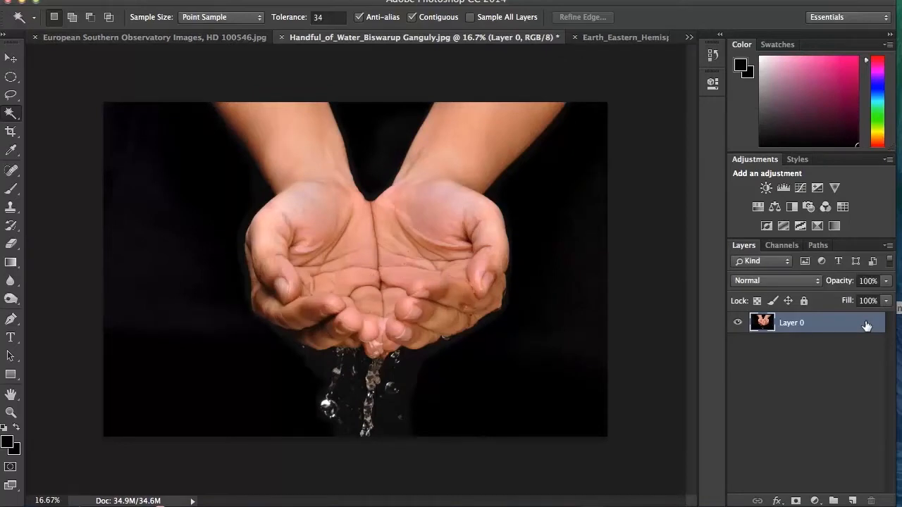
double_click(790, 324)
text(H)
key(Return)
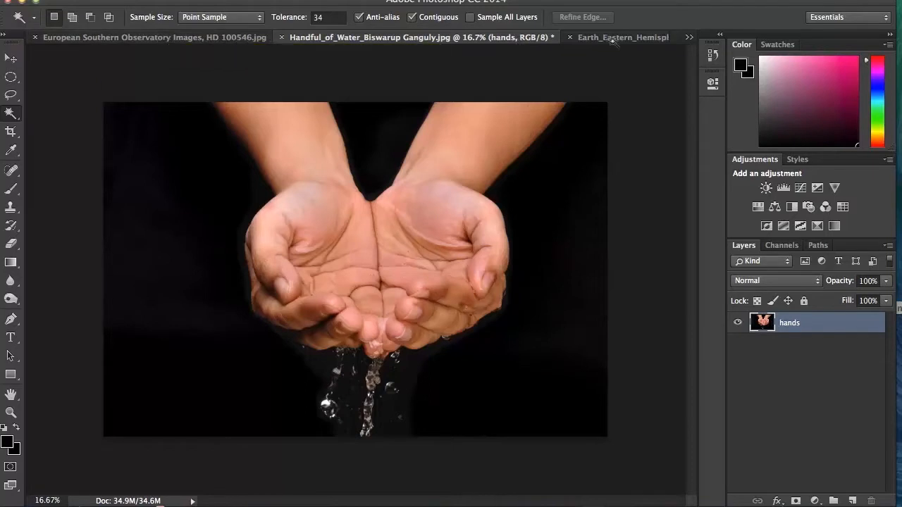
Select the entire European Southern Observatory starfield image, duplicate it onto a new layer and copy it
click(688, 37)
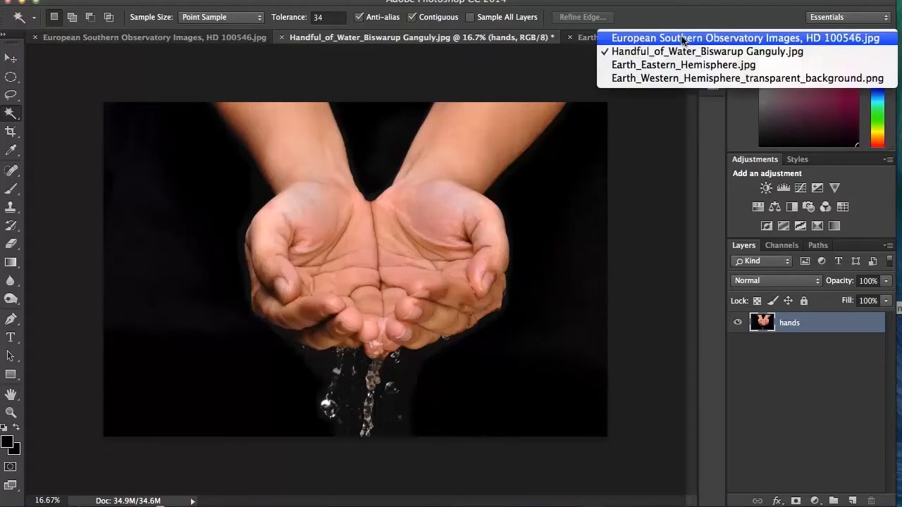
click(682, 39)
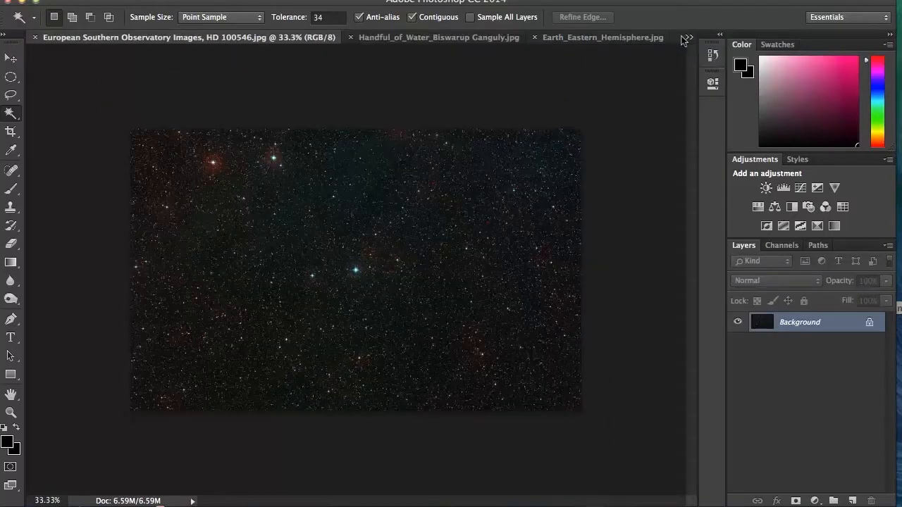
click(286, 1)
click(311, 2)
key(super+j)
click(141, 0)
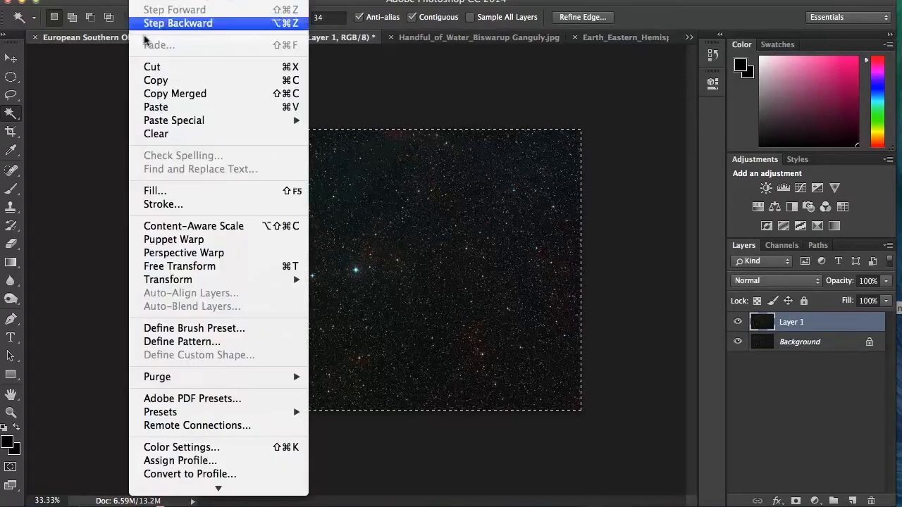
click(153, 81)
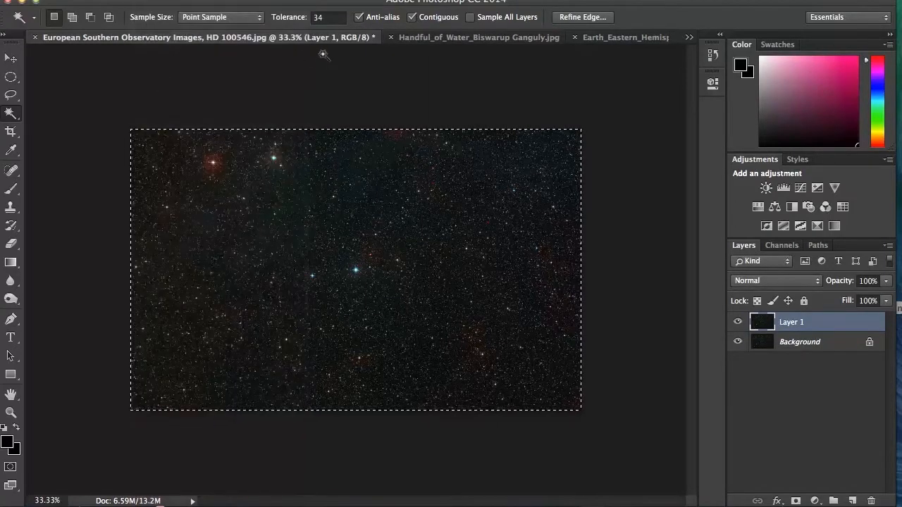
Paste the copied starfield into the cupped hands document as a new layer
click(431, 37)
click(141, 0)
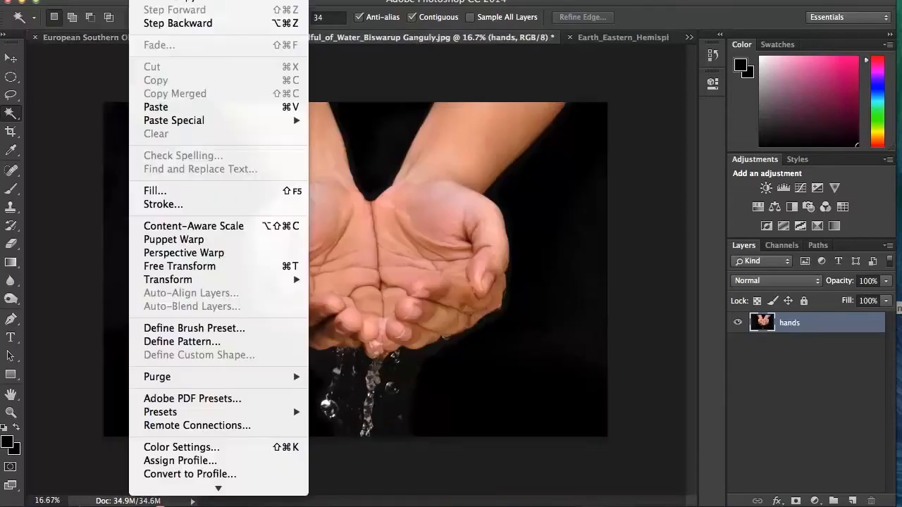
click(155, 107)
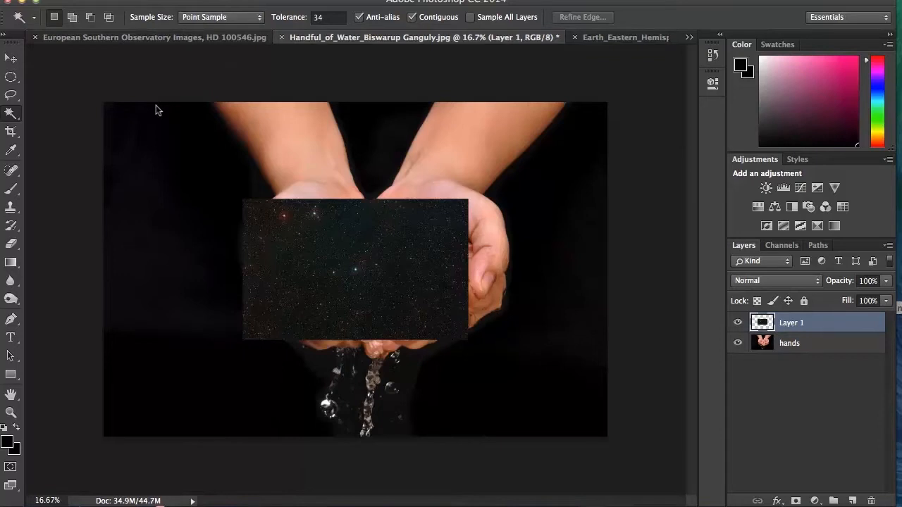
Free Transform the pasted starfield to fill the whole canvas, about 223% wide and 237% high
key(super+t)
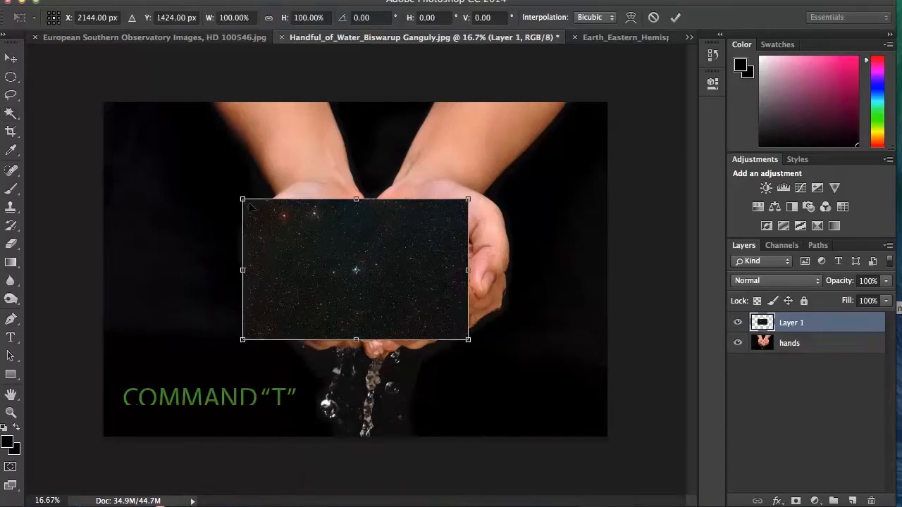
drag(237, 192, 104, 103)
drag(459, 332, 597, 430)
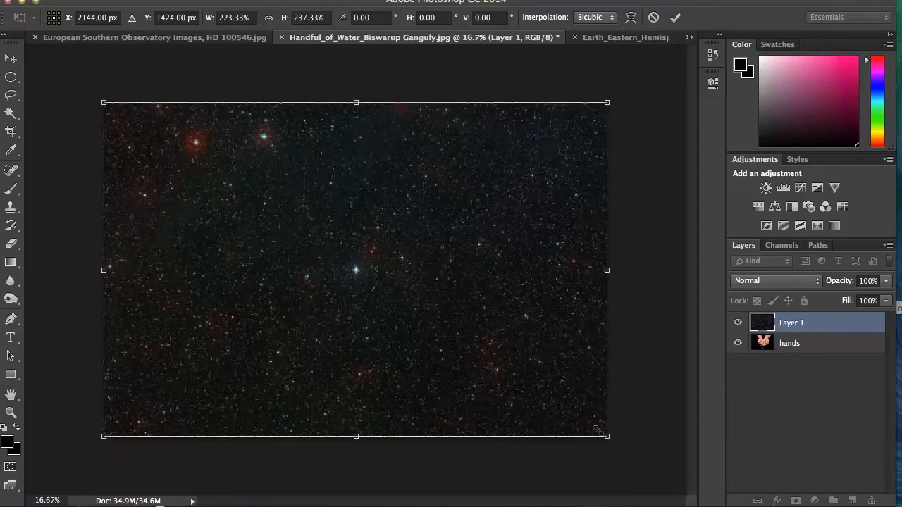
key(Return)
key(w)
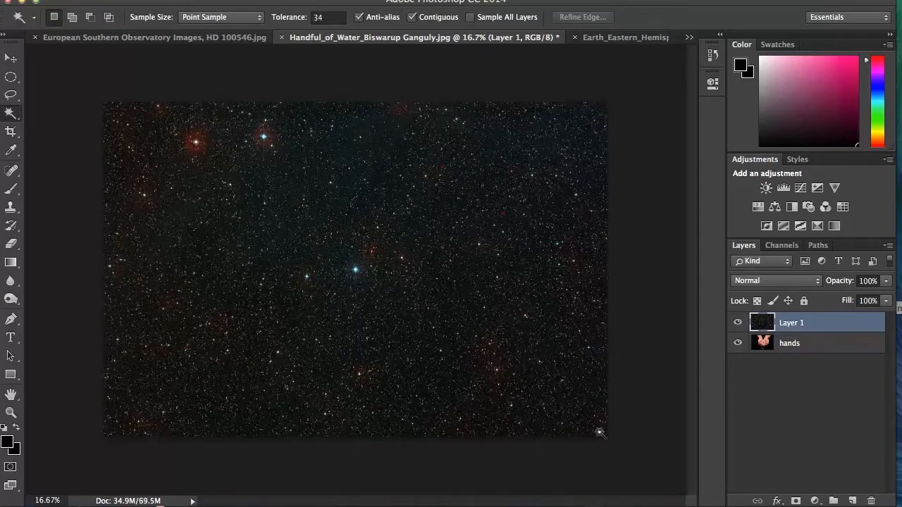
Rename the pasted layer starfield and move it below the hands layer
double_click(787, 323)
text(st)
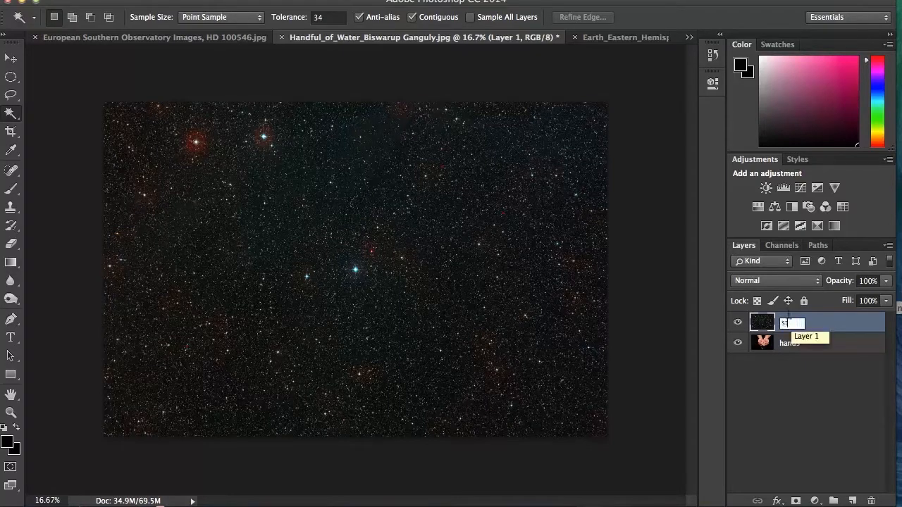
text(arfield)
key(Return)
drag(821, 325, 815, 351)
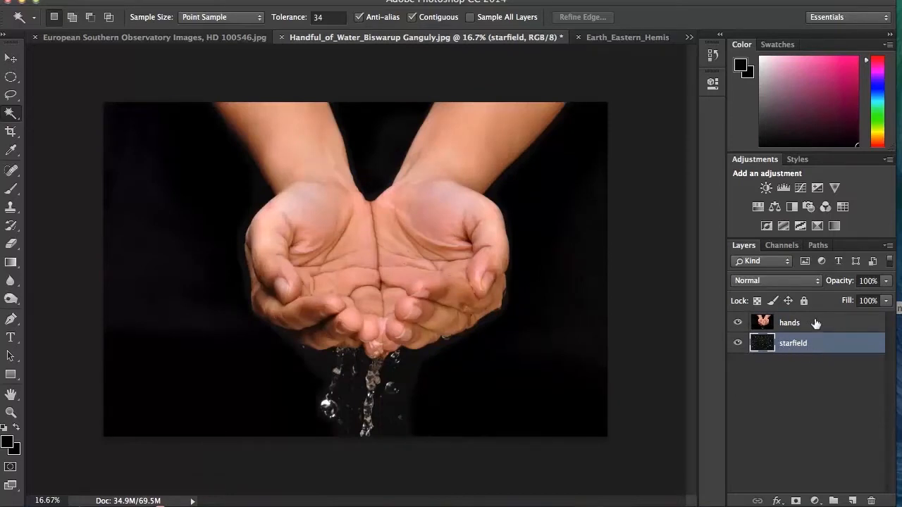
Select the black background of the hands layer with Color Range, sampling the dark area beside the arm
click(817, 323)
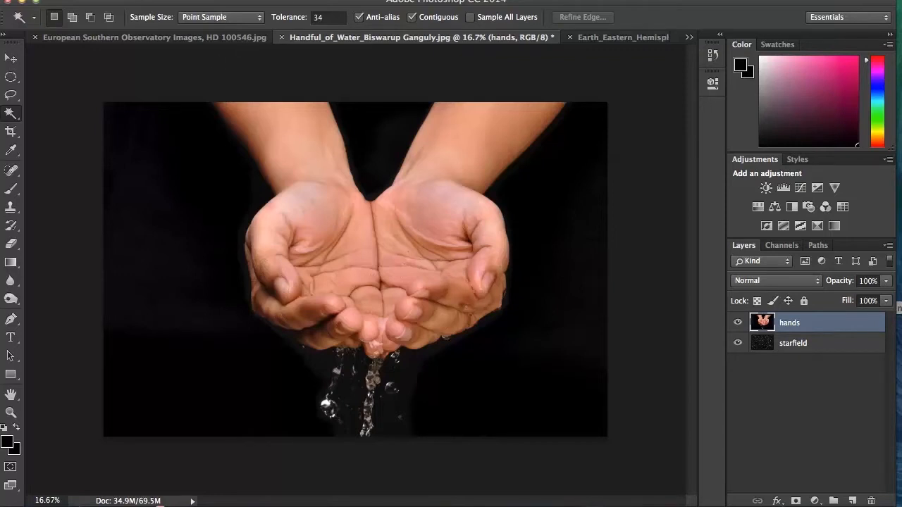
click(294, 0)
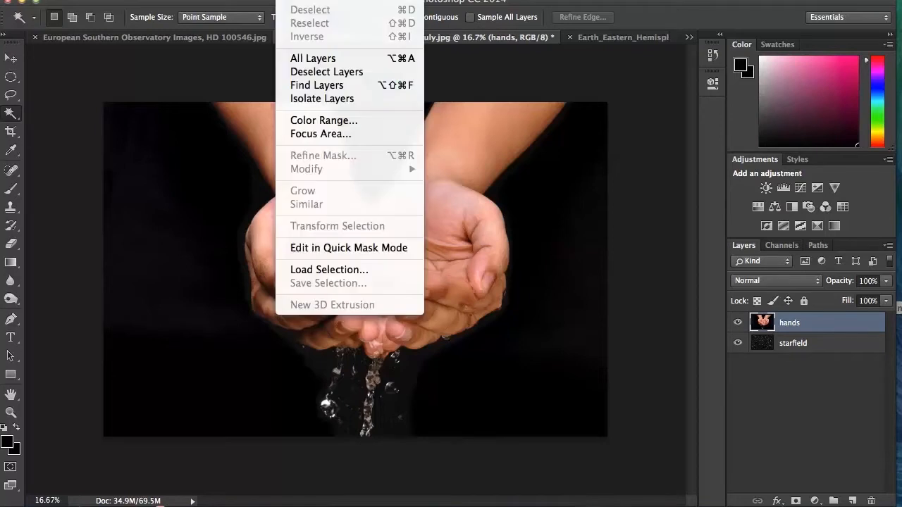
click(320, 121)
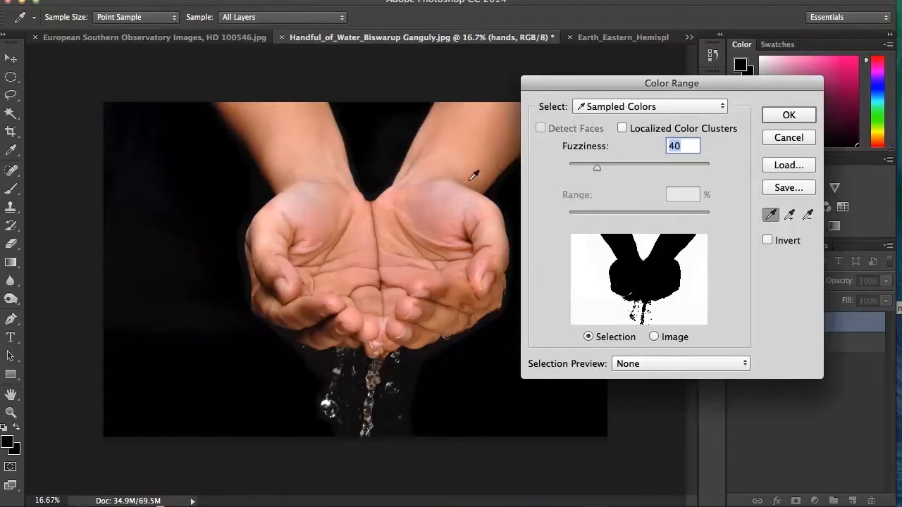
click(182, 211)
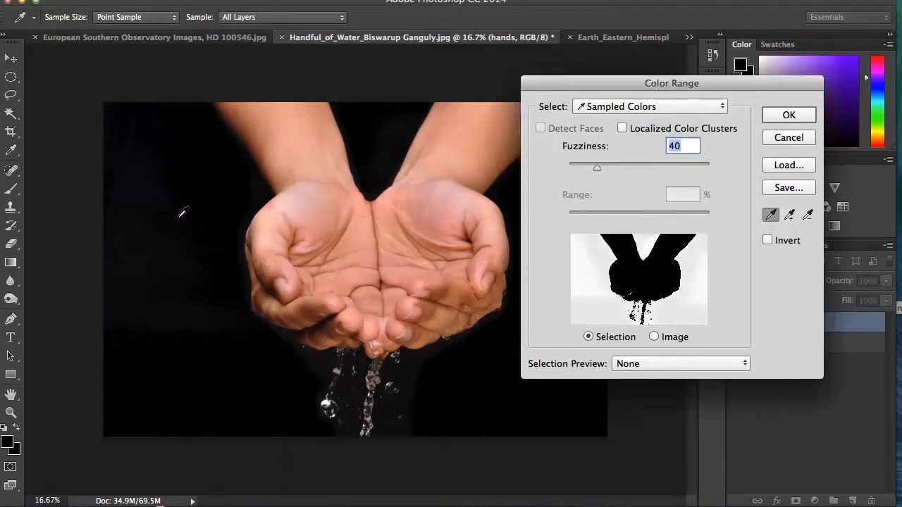
click(227, 152)
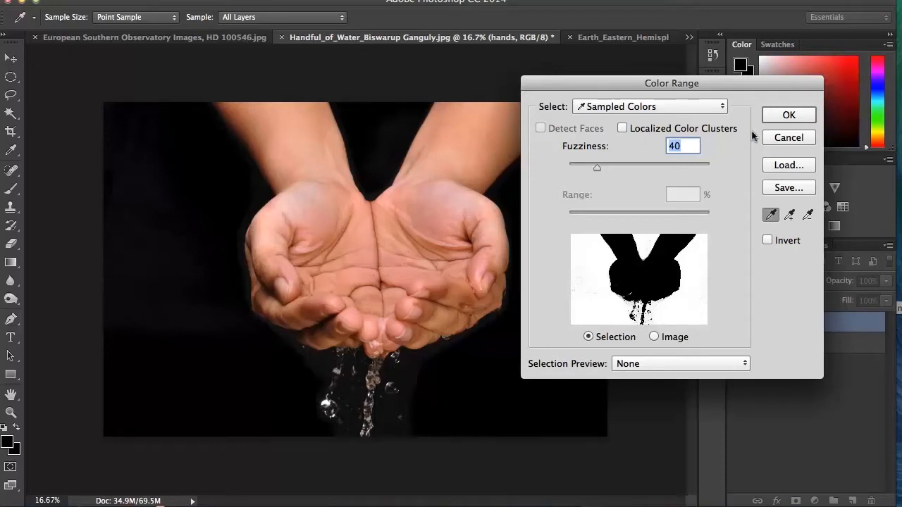
click(800, 115)
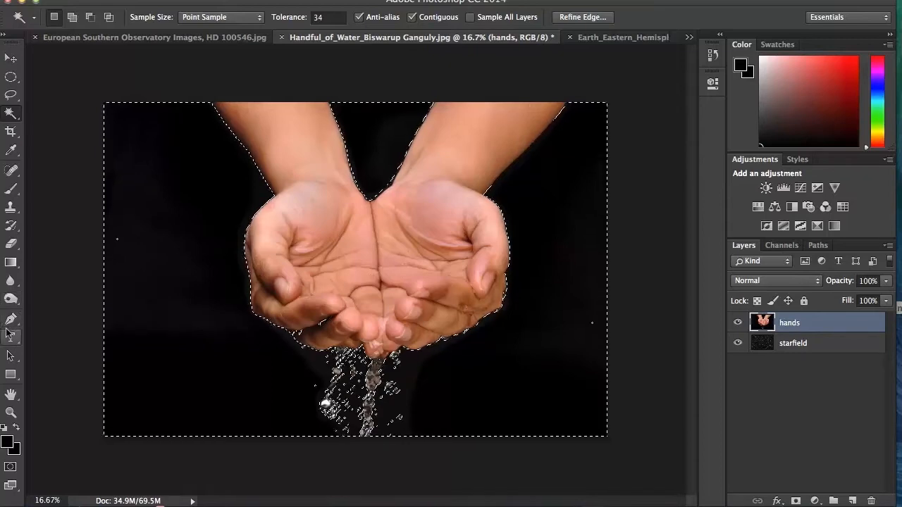
Subtract the stray selected patches inside the thumb and between the fingers of one hand from the selection, using the Lasso tool
click(11, 413)
click(318, 318)
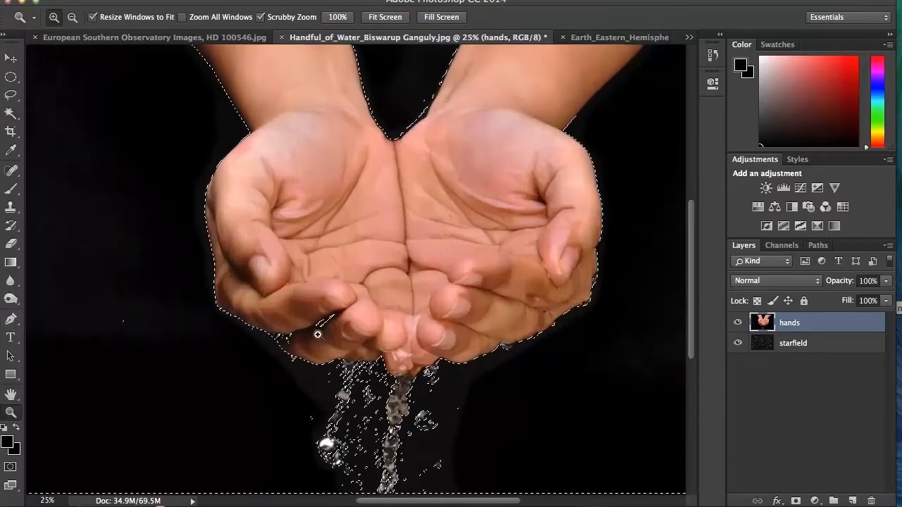
click(318, 326)
click(317, 330)
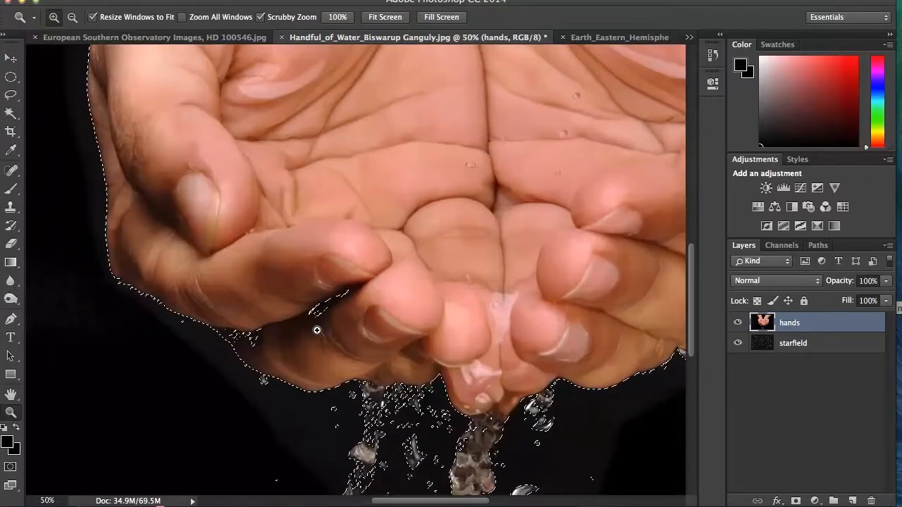
click(13, 94)
click(63, 91)
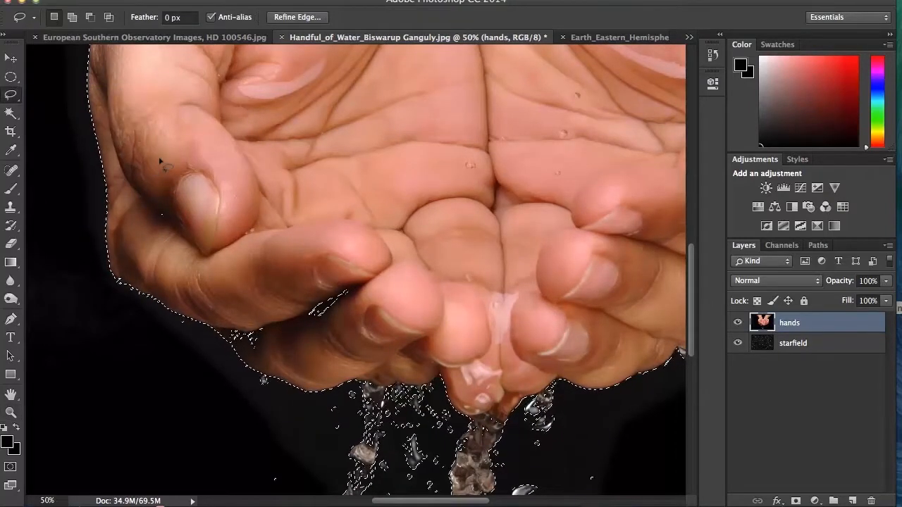
key(alt)
key(alt)
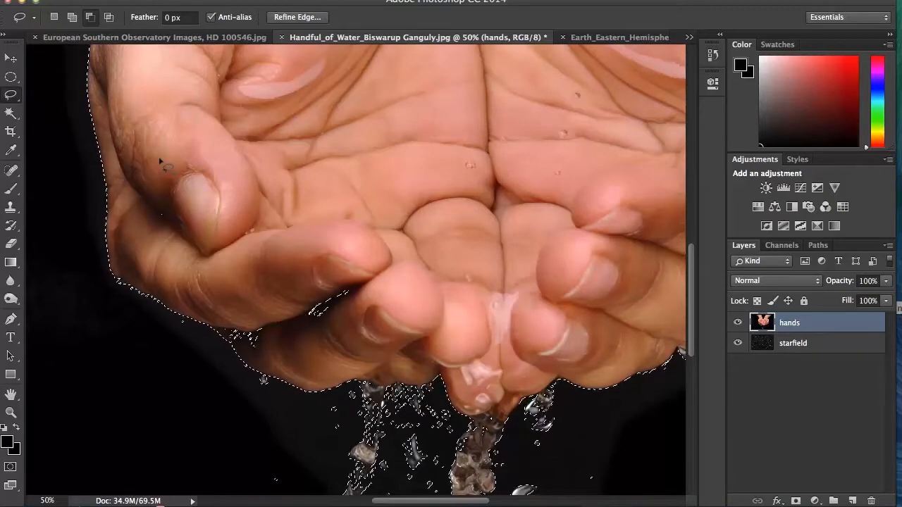
mouse_move(160, 162)
mouse_down()
mouse_move(147, 211)
mouse_move(183, 251)
mouse_move(202, 255)
mouse_move(222, 197)
mouse_move(169, 157)
mouse_up()
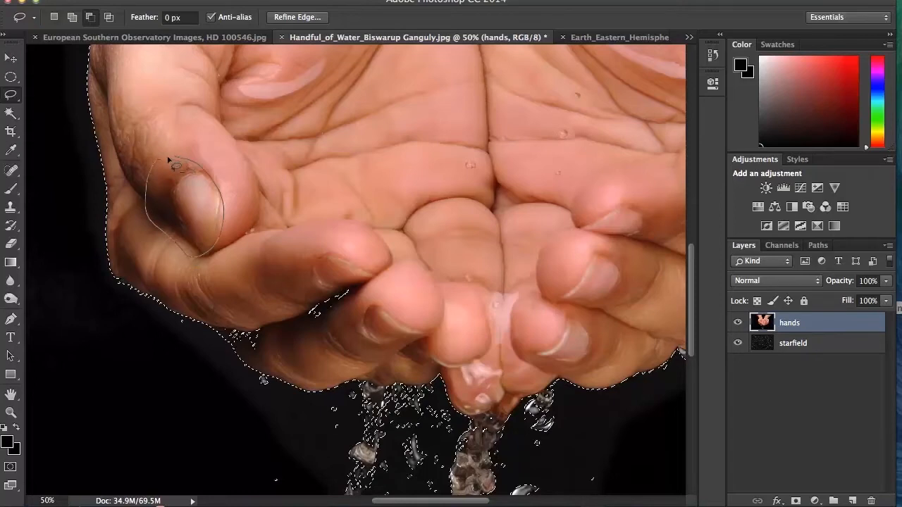
key(alt)
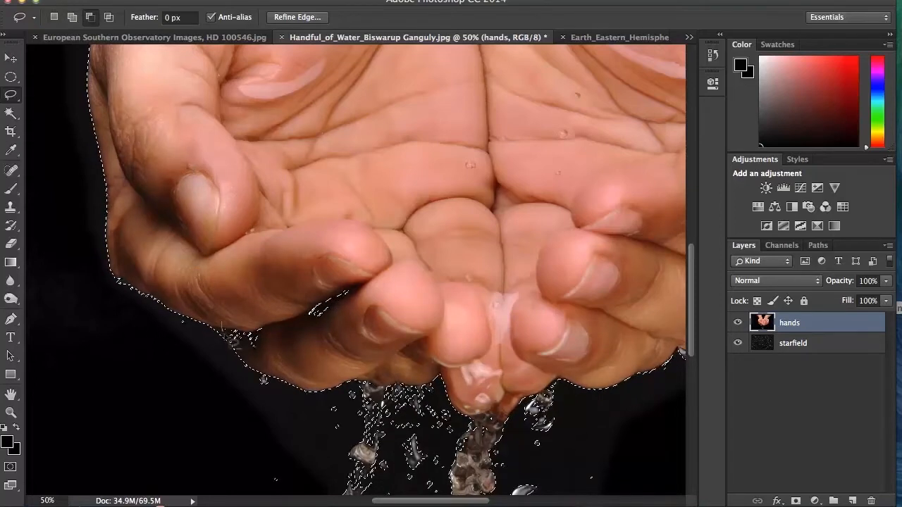
mouse_move(316, 358)
mouse_down()
mouse_move(387, 290)
mouse_move(256, 267)
mouse_move(226, 269)
mouse_up()
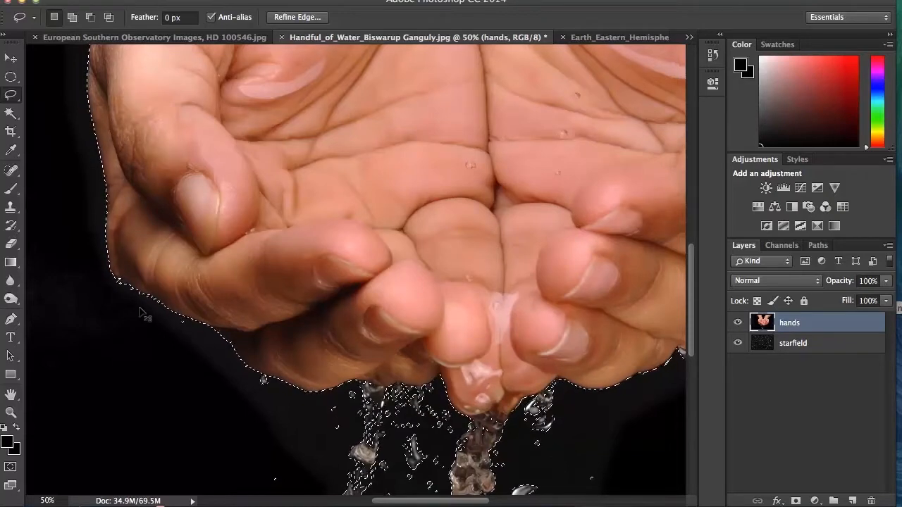
Add the unselected specks in the black background on both sides of the hands to the selection with the Lasso tool
key(super+minus)
key(super+minus)
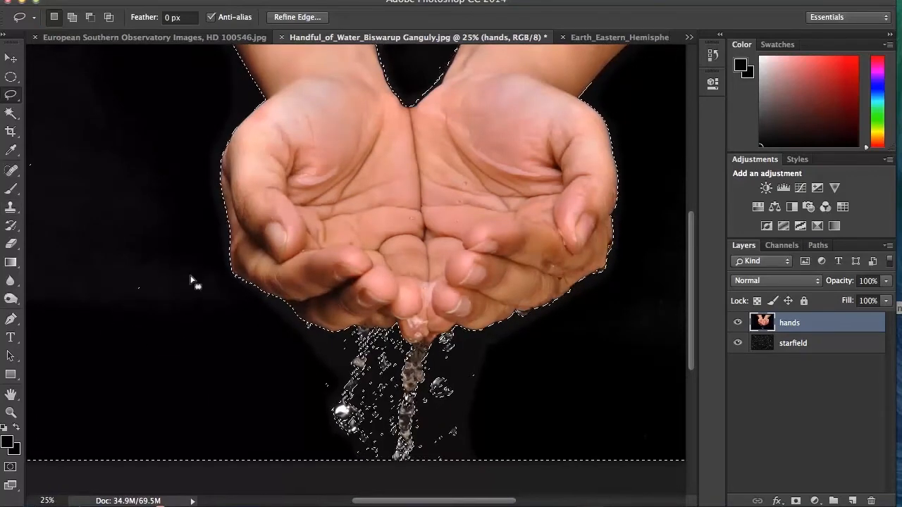
drag(16, 93, 42, 94)
key(shift)
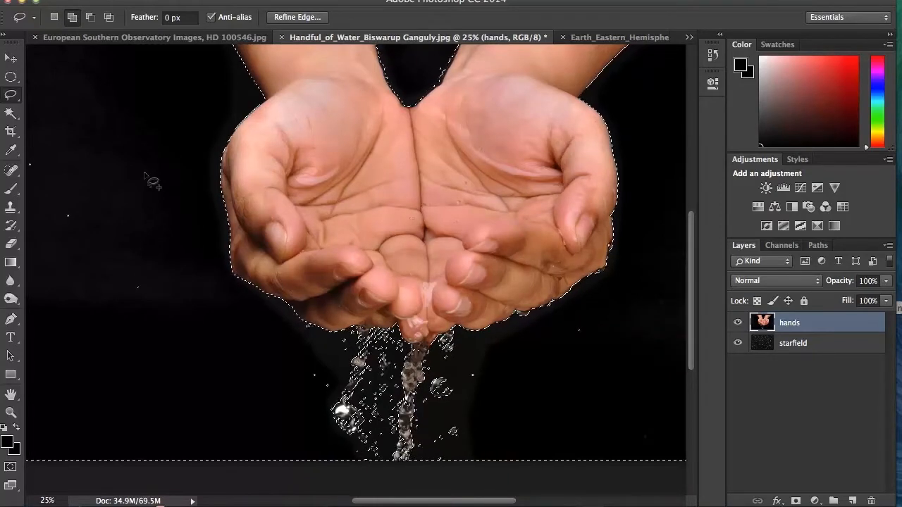
mouse_move(164, 214)
mouse_down()
mouse_move(29, 130)
mouse_move(1, 201)
mouse_move(89, 304)
mouse_move(168, 307)
mouse_move(184, 243)
mouse_move(167, 213)
mouse_up()
mouse_move(556, 358)
mouse_down()
mouse_move(611, 335)
mouse_move(593, 311)
mouse_move(554, 336)
mouse_move(559, 358)
mouse_up()
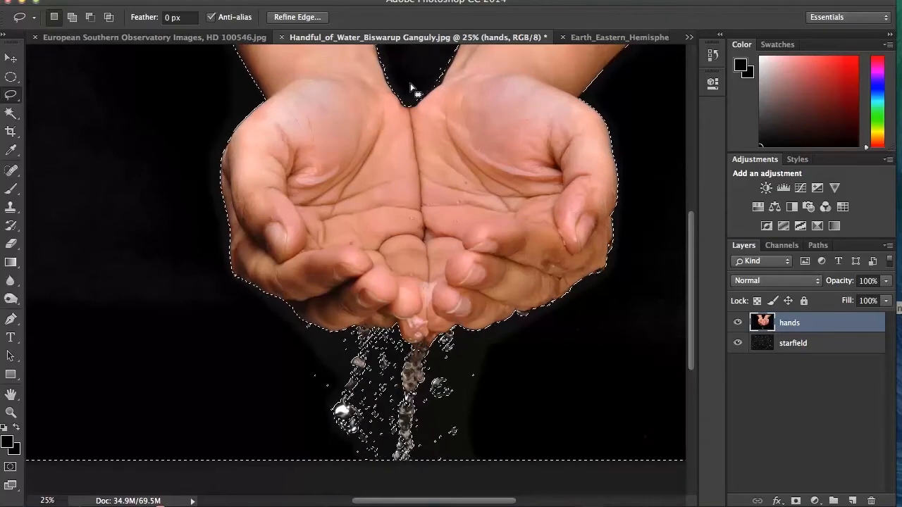
Add the unselected bits of black background between the wrists to the selection with the Lasso tool
click(10, 112)
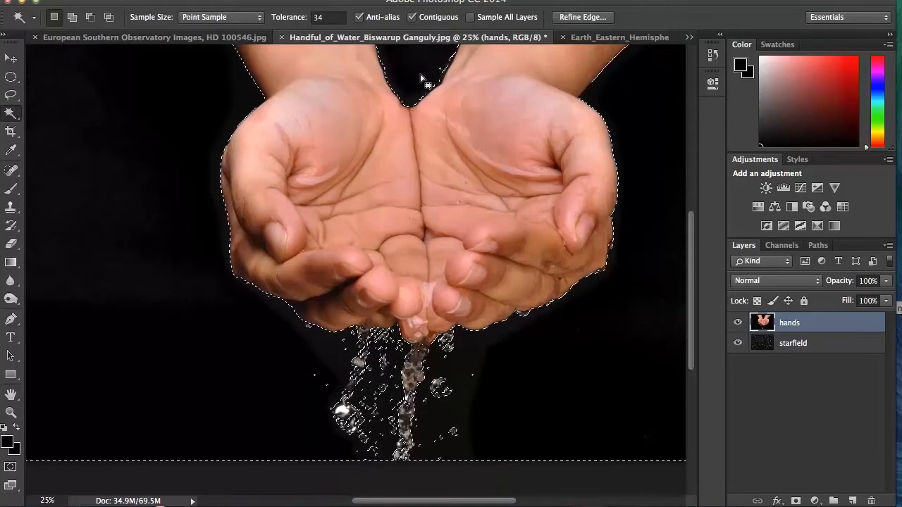
key(shift)
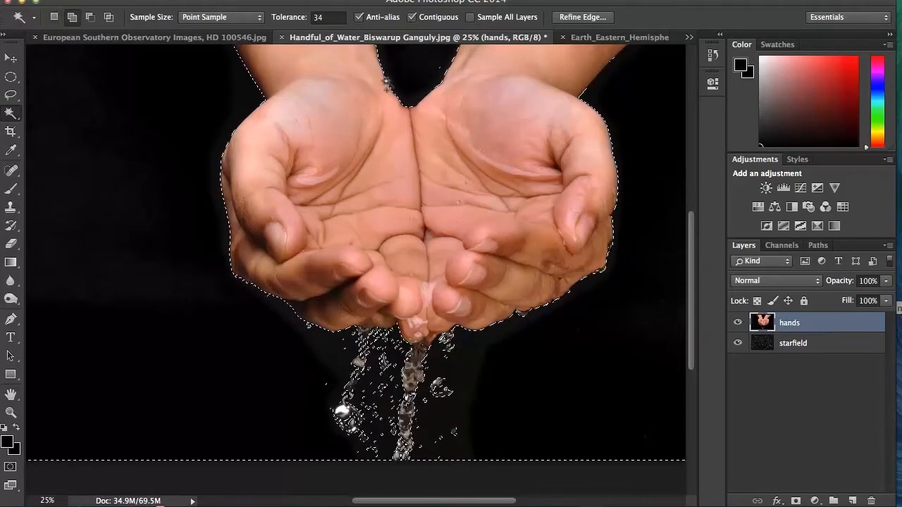
key(l)
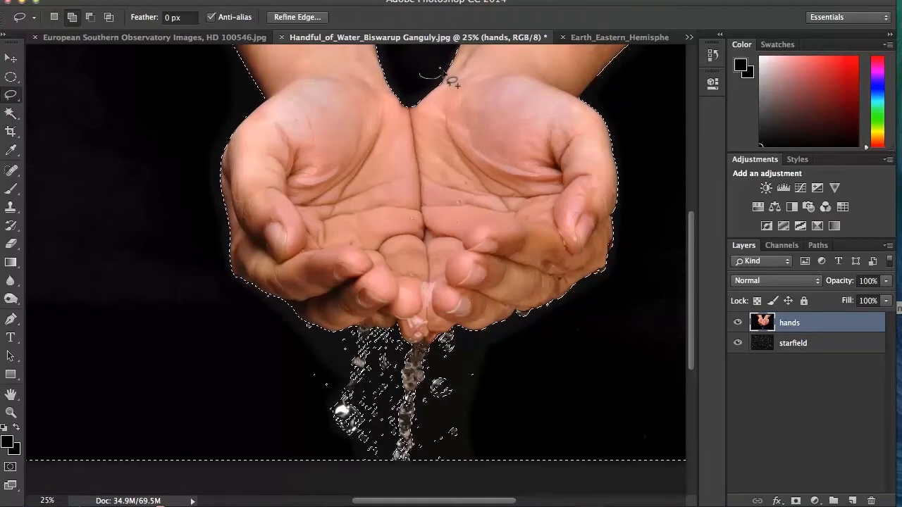
drag(424, 76, 422, 67)
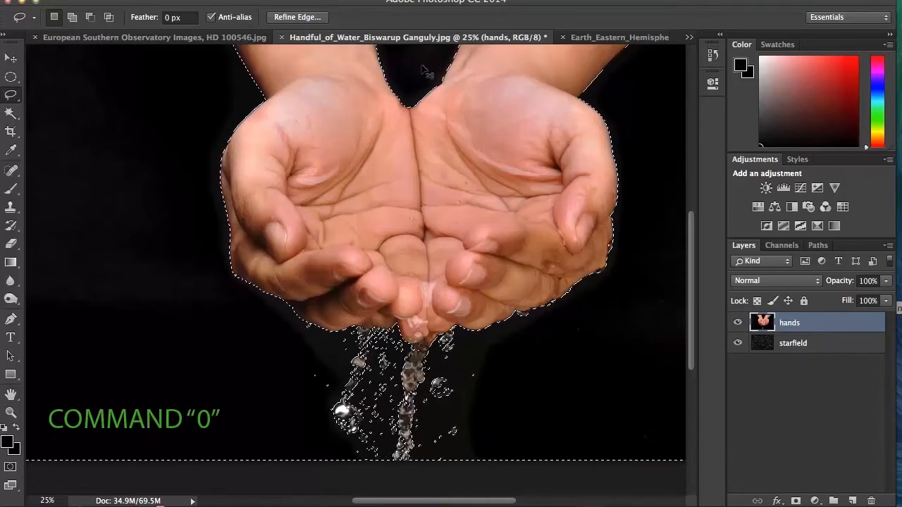
Delete the selected black background from the hands layer and deselect
key(super+0)
key(super+0)
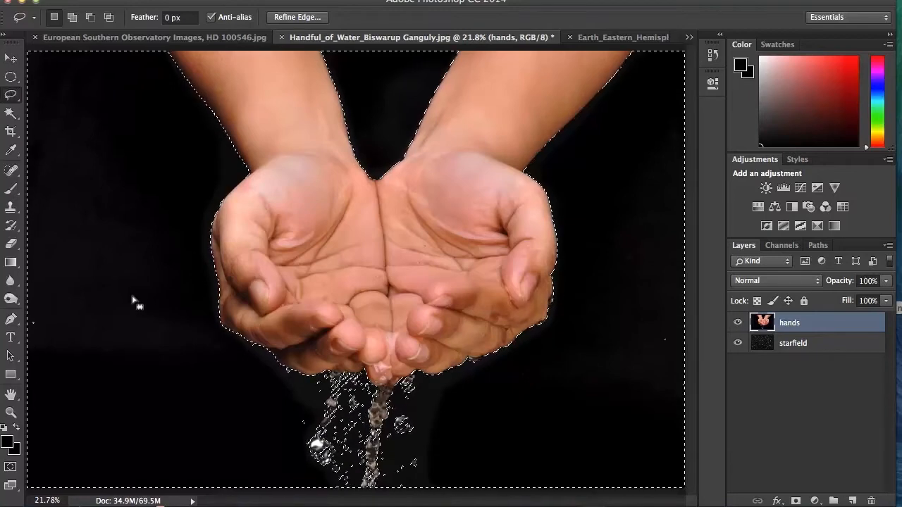
key(shift)
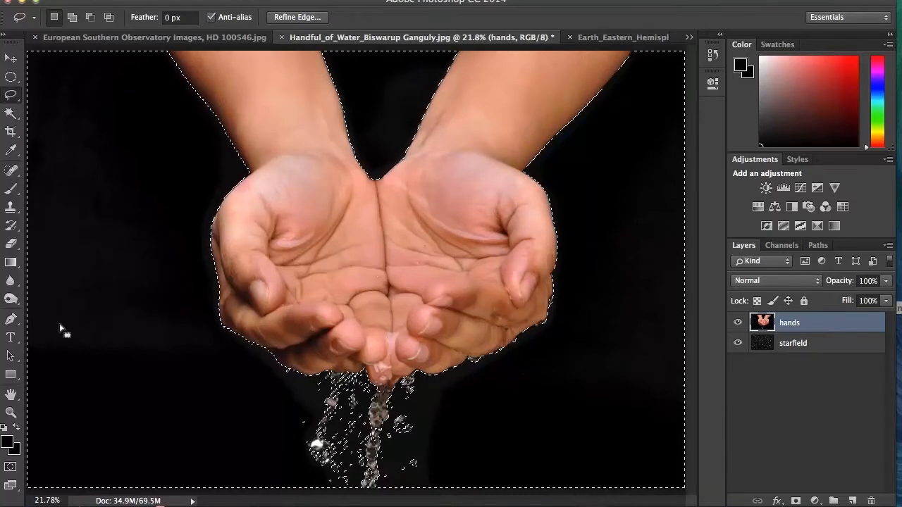
key(Delete)
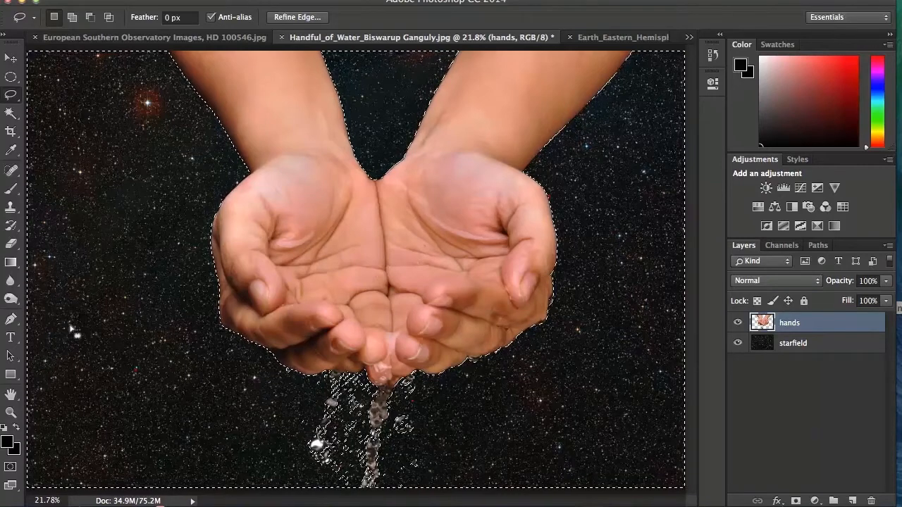
key(super+d)
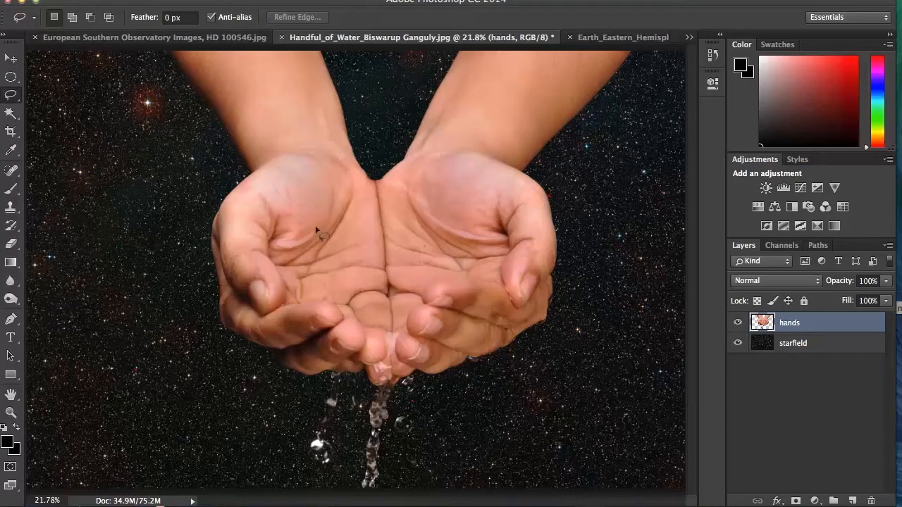
In Earth_Eastern_Hemisphere.jpg, draw a circular Elliptical Marquee selection around the globe, starting from its centre
click(623, 38)
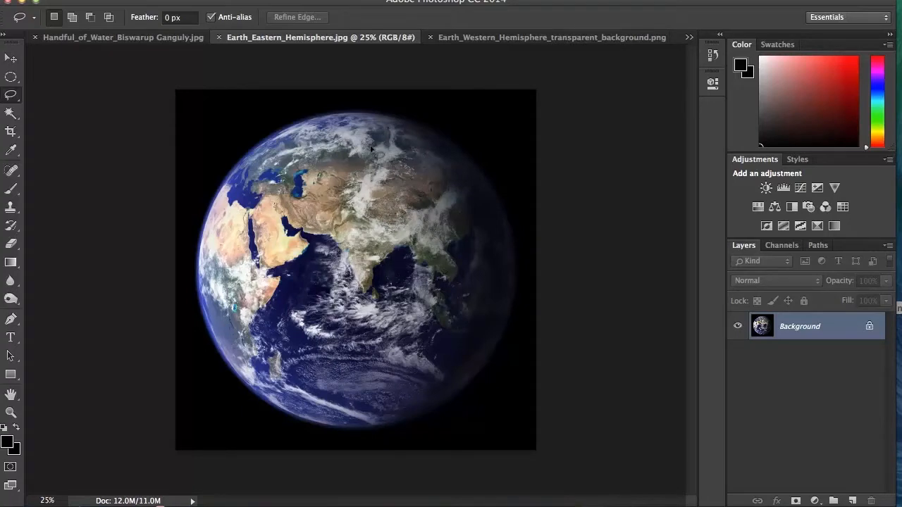
click(293, 0)
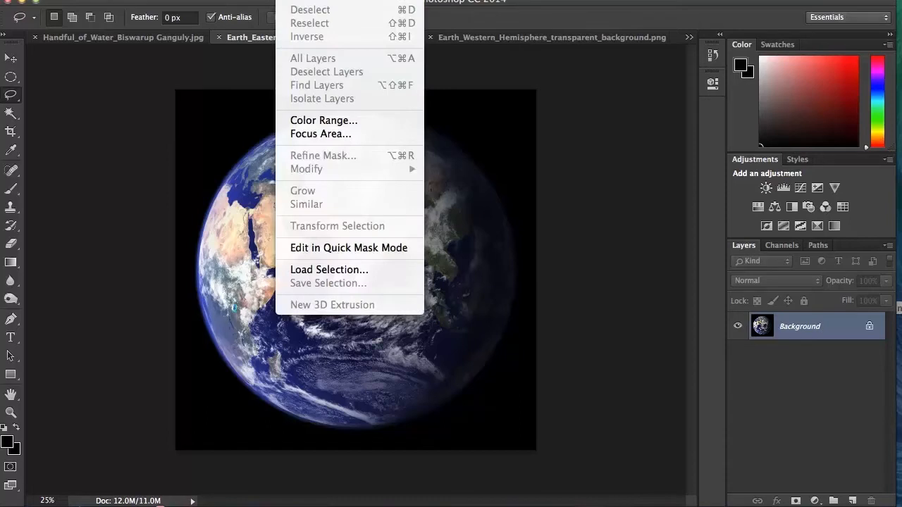
click(293, 0)
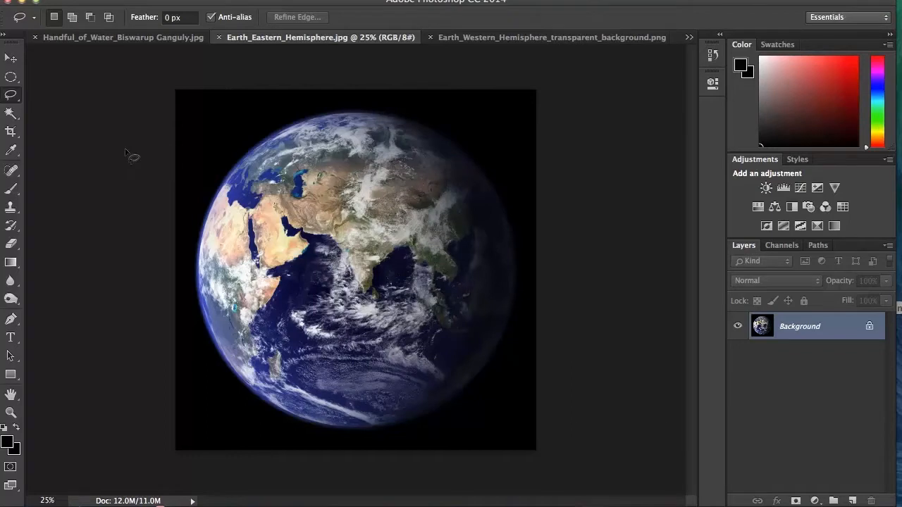
click(11, 77)
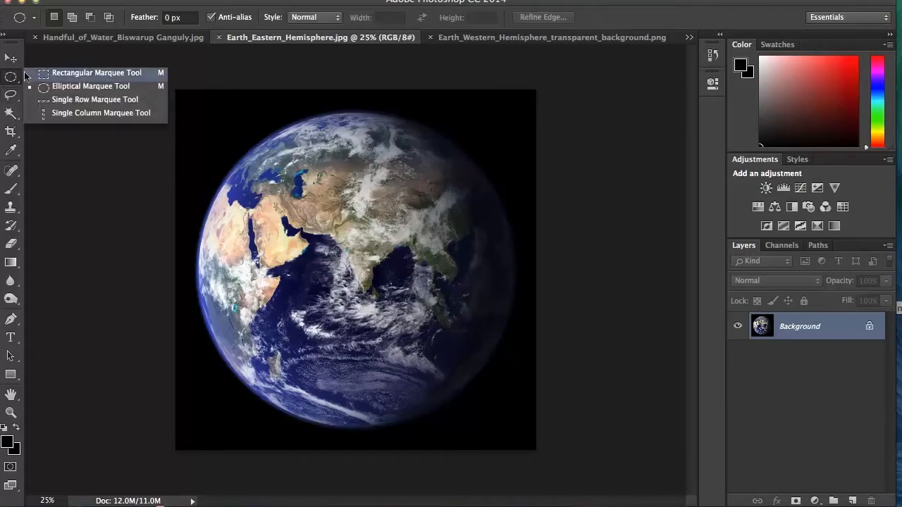
click(48, 85)
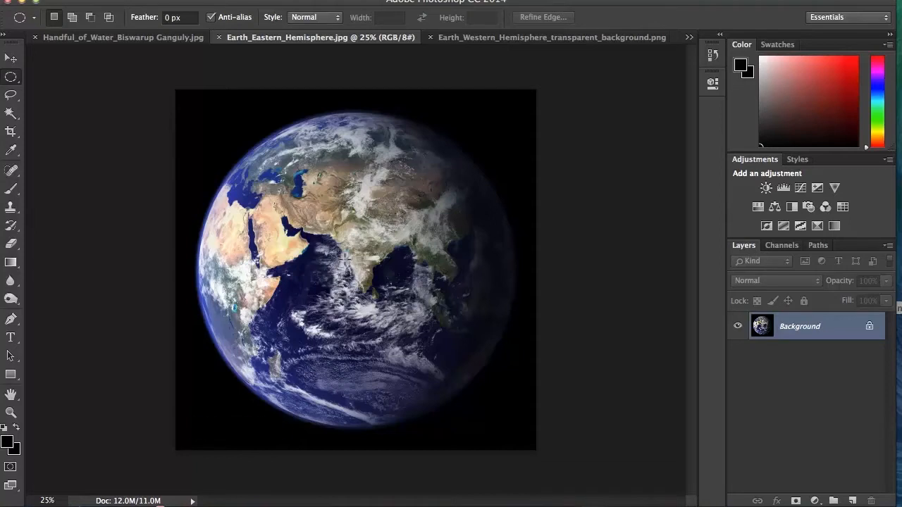
key(shift)
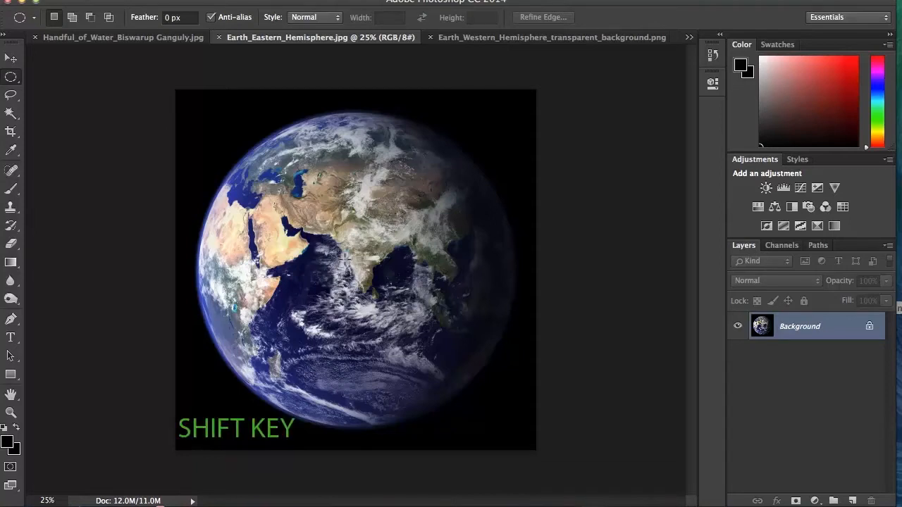
mouse_move(345, 259)
mouse_down()
mouse_move(436, 303)
mouse_move(358, 270)
mouse_up()
click(359, 270)
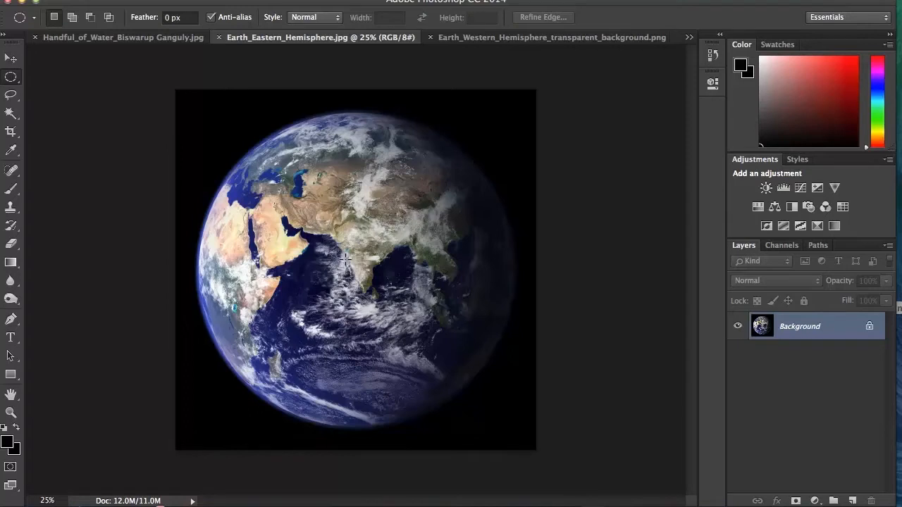
drag(346, 259, 559, 415)
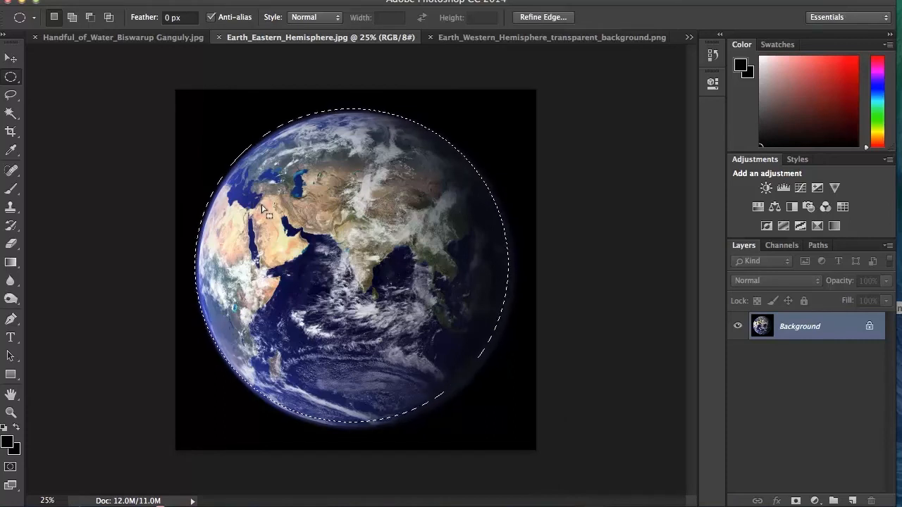
Nudge the circular selection to line up with the globe's edge and copy the selected Earth
key(Right)
key(Right)
key(Right)
key(Down)
key(Down)
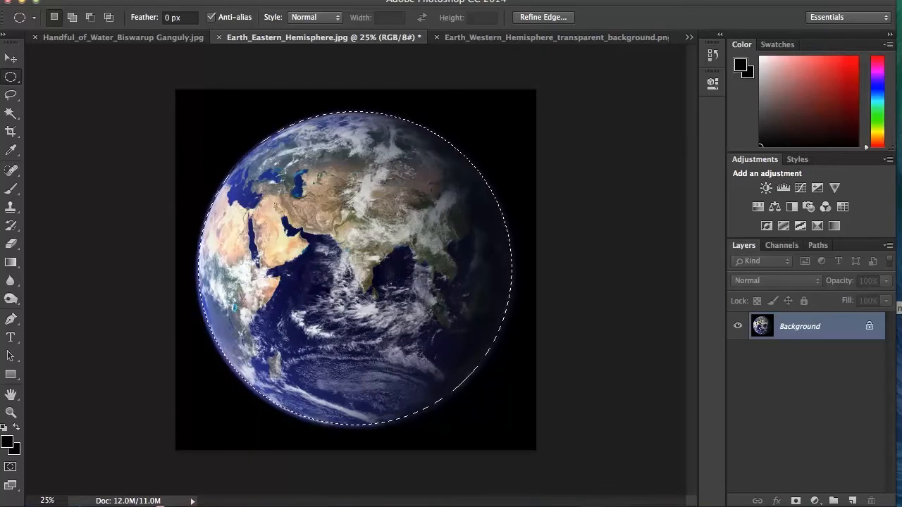
click(141, 0)
click(148, 82)
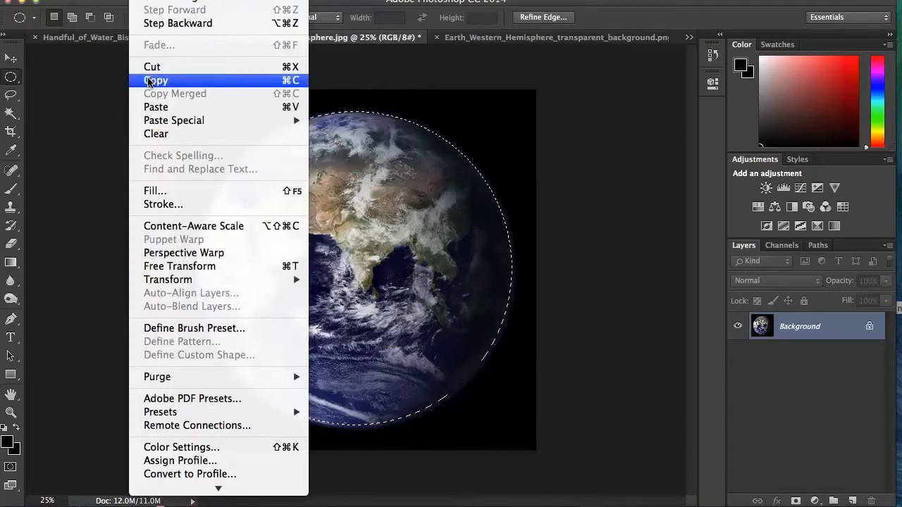
In the cupped hands document, lasso the palms and the area above them, tracing along the fingers' upper edges and up past the forearms
click(123, 35)
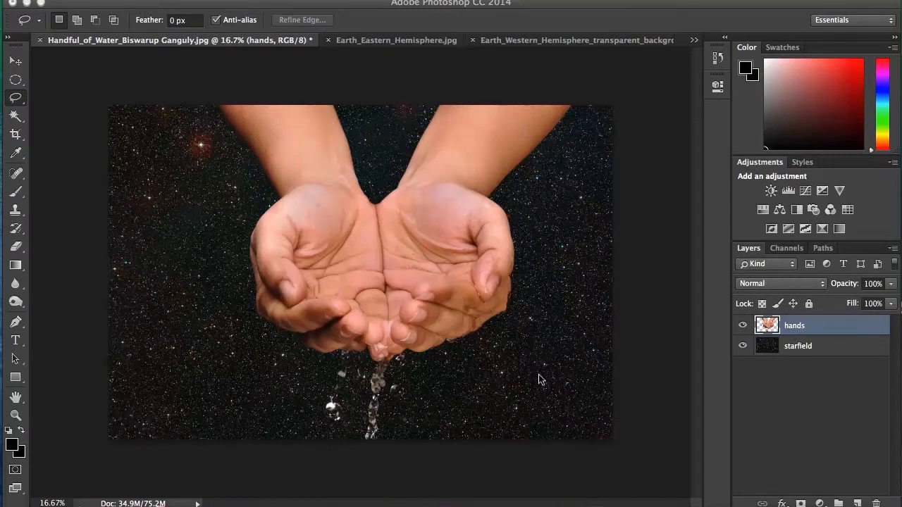
click(15, 416)
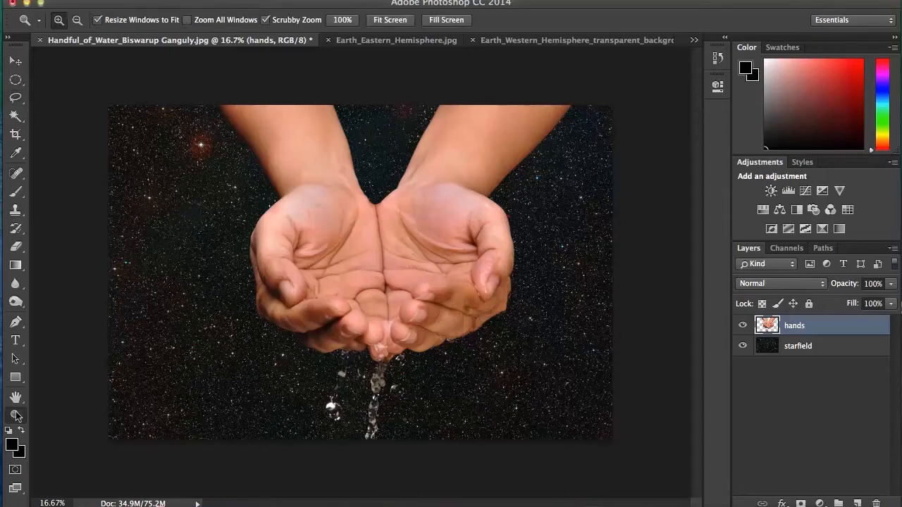
click(369, 309)
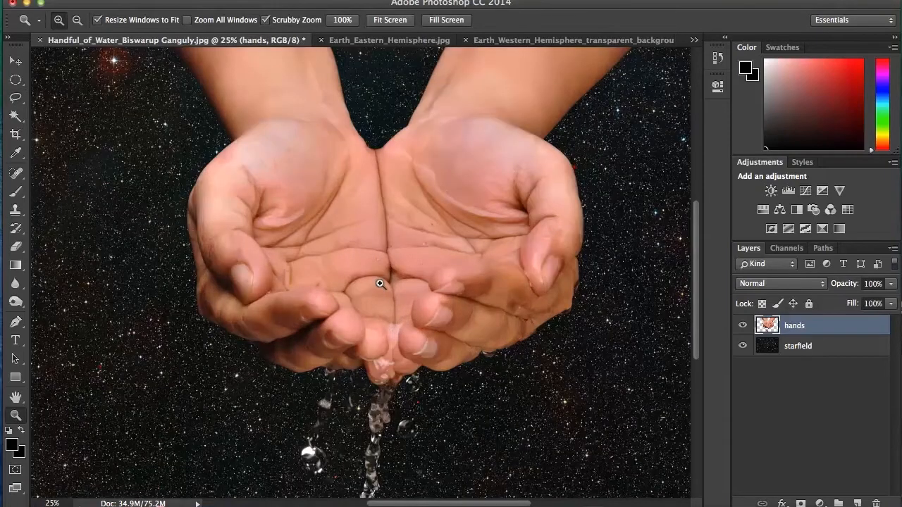
scroll(379, 283, up, 3)
scroll(380, 284, down, 2)
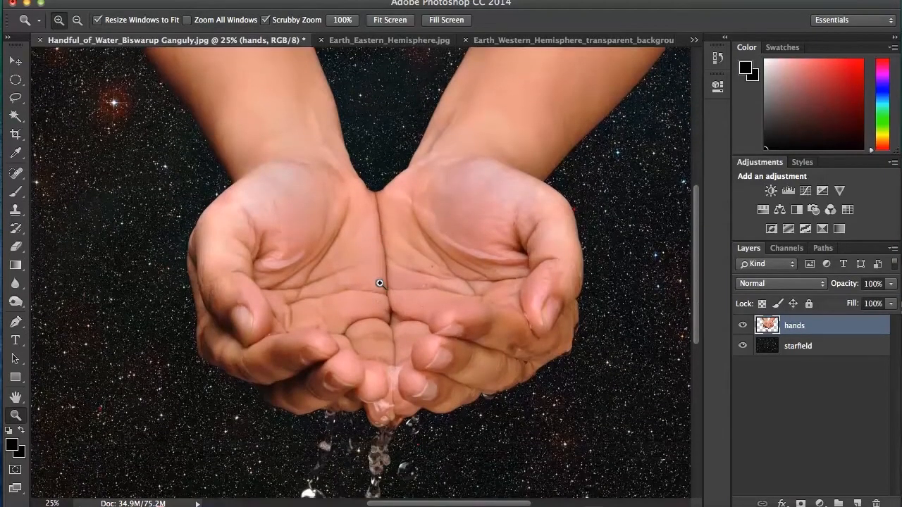
scroll(379, 284, up, 2)
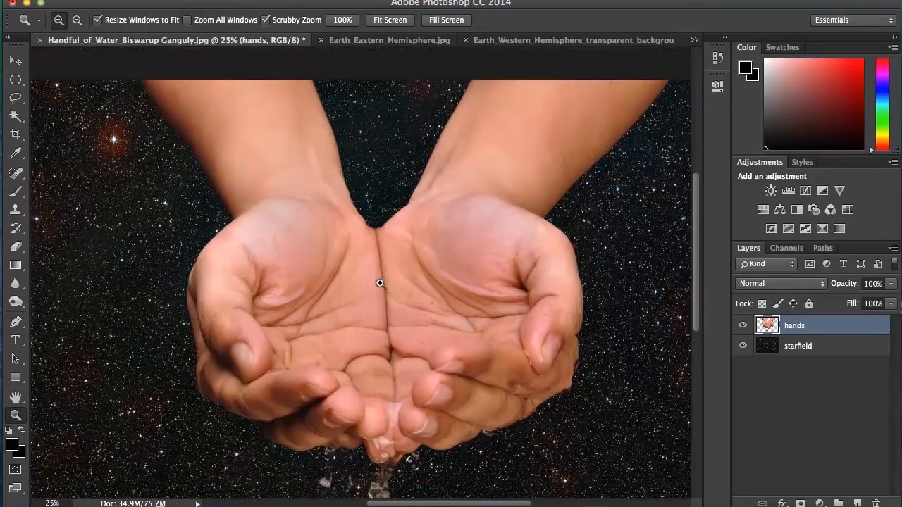
click(16, 100)
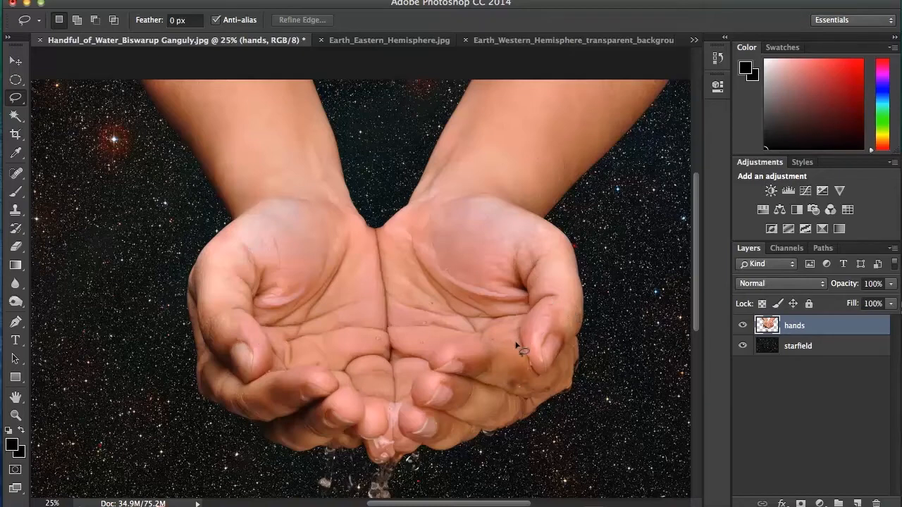
mouse_move(516, 345)
mouse_down()
mouse_move(437, 345)
mouse_move(435, 370)
mouse_move(412, 382)
mouse_move(416, 406)
mouse_move(400, 412)
mouse_move(401, 431)
mouse_move(373, 396)
mouse_move(360, 399)
mouse_move(368, 406)
mouse_move(327, 373)
mouse_move(267, 374)
mouse_up()
mouse_move(268, 372)
mouse_down()
mouse_move(269, 344)
mouse_move(201, 302)
mouse_move(167, 255)
mouse_move(152, 135)
mouse_move(181, 60)
mouse_move(247, 21)
mouse_move(494, 5)
mouse_move(591, 31)
mouse_move(633, 72)
mouse_move(635, 159)
mouse_move(617, 220)
mouse_move(565, 320)
mouse_move(528, 353)
mouse_move(513, 347)
mouse_up()
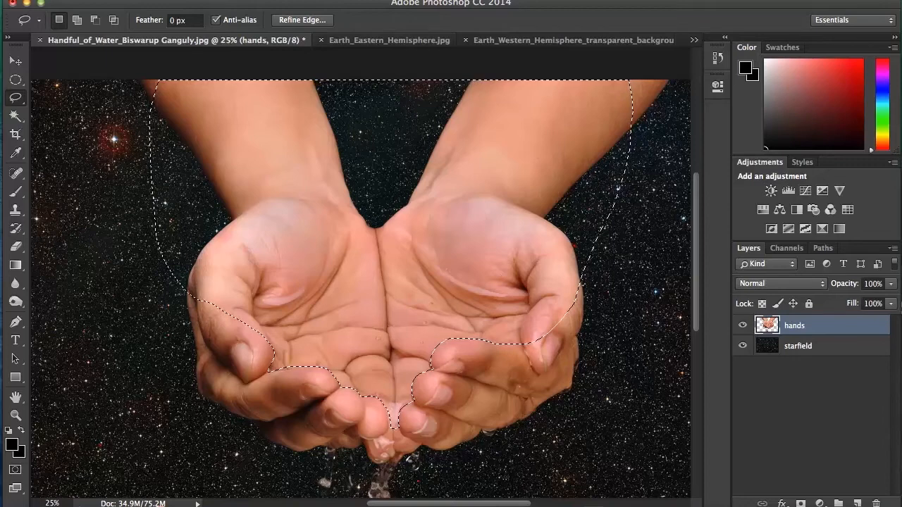
Paste the copied Earth into the lassoed palm selection so the selection masks it behind the fingers
click(143, 0)
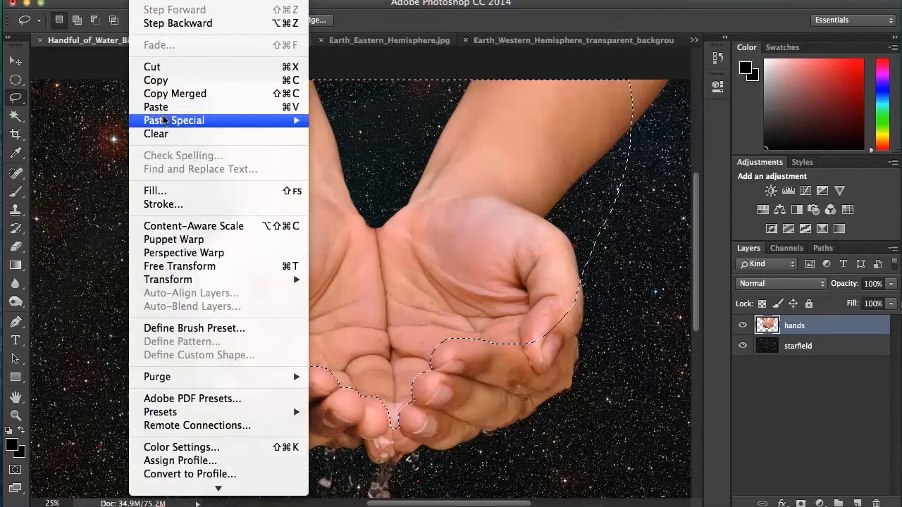
mouse_move(241, 120)
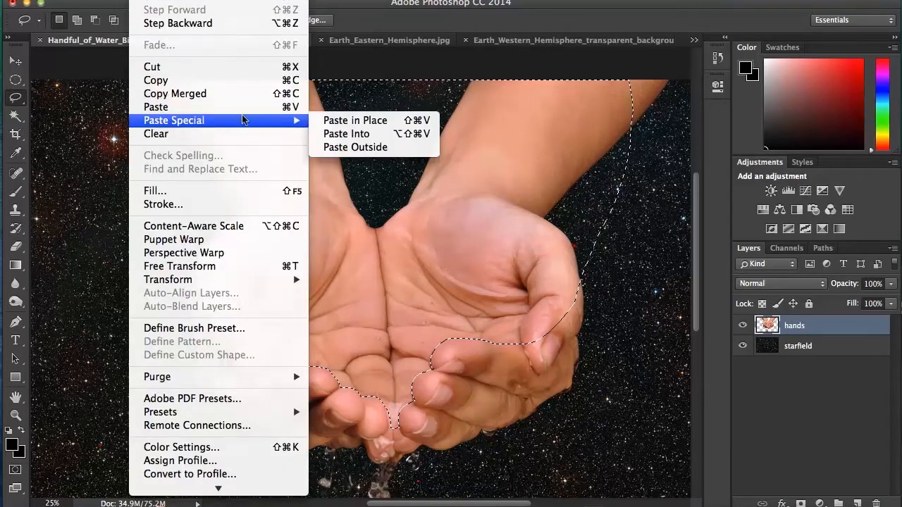
click(344, 134)
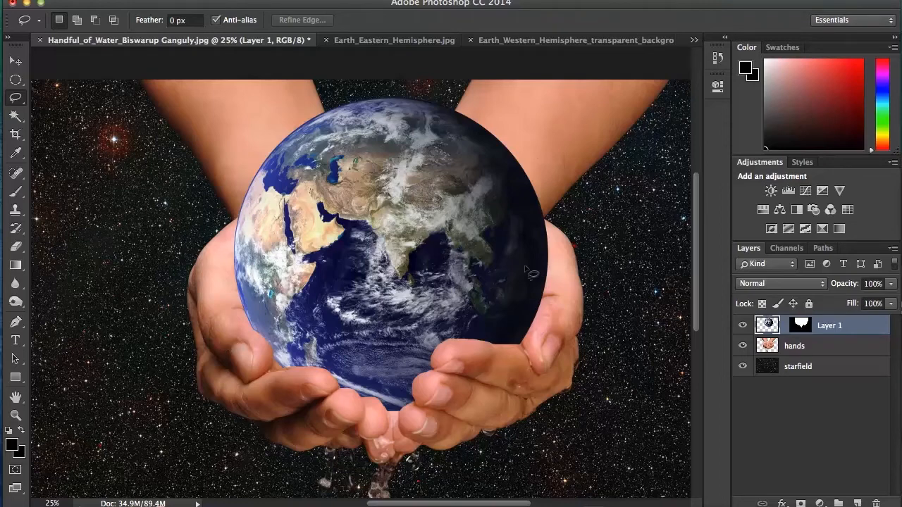
Rotate the pasted globe about 96.58° clockwise with Free Transform, keeping it centred in the cupped hands
key(super+t)
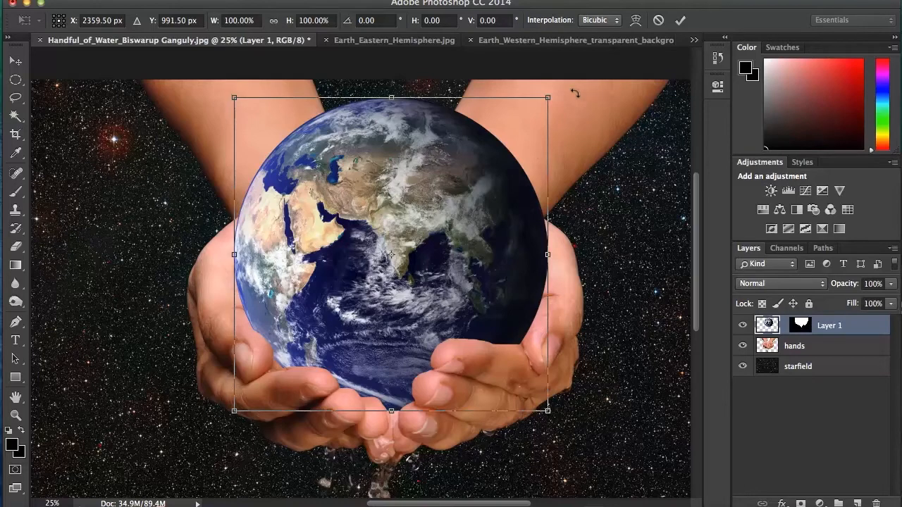
drag(575, 93, 497, 421)
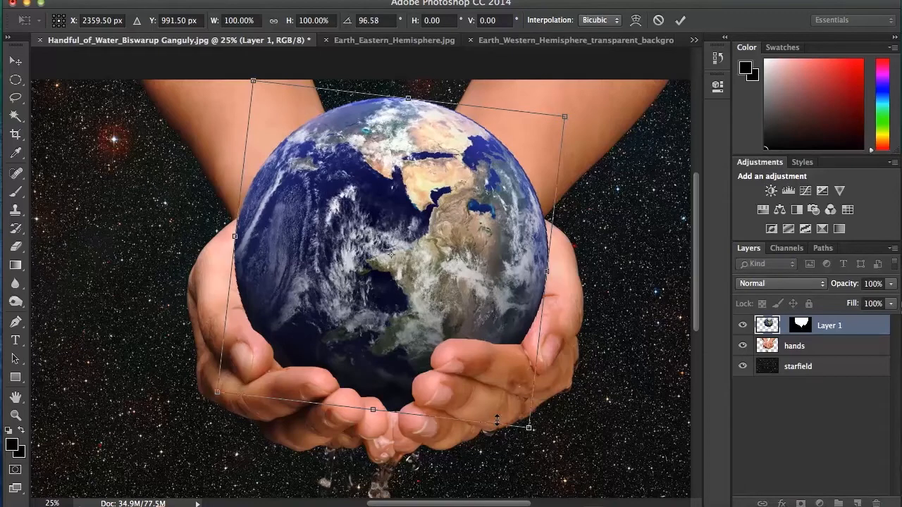
key(Return)
key(l)
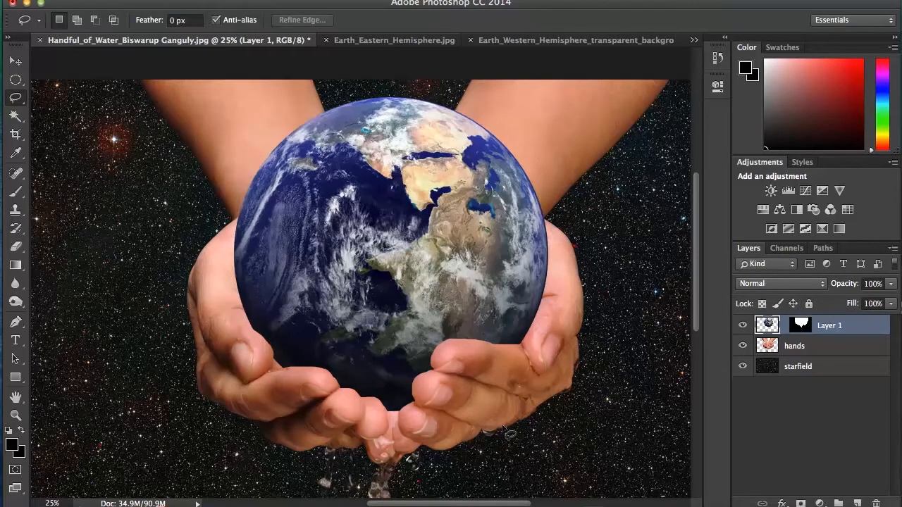
key(super+0)
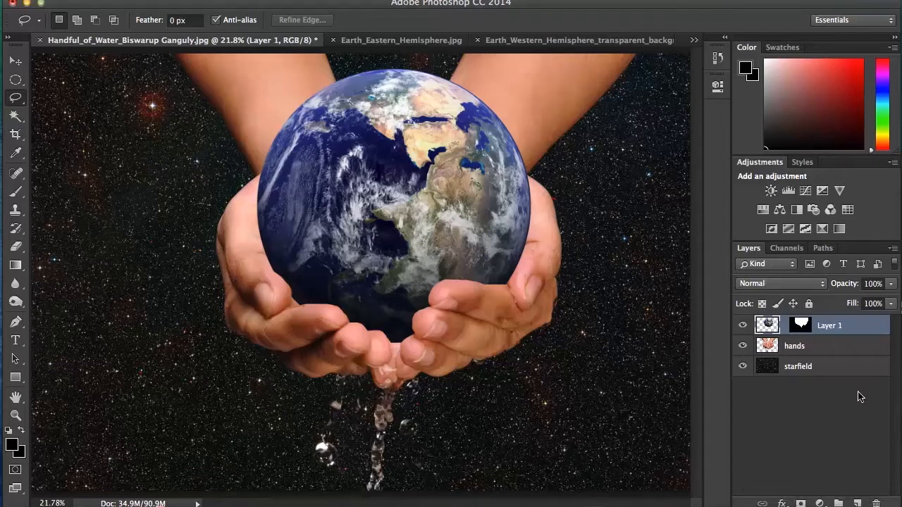
Darken the starfield layer with a Levels adjustment, setting the midtone input to 0.47
click(816, 367)
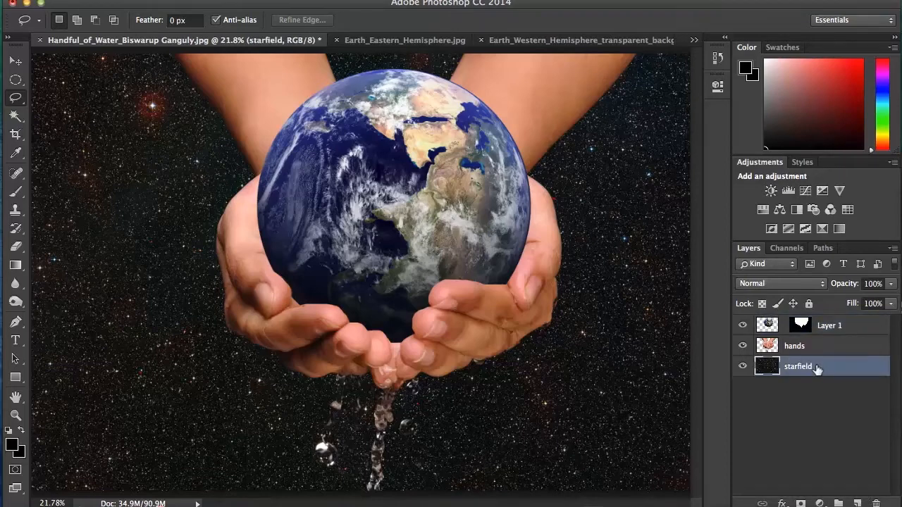
click(177, 1)
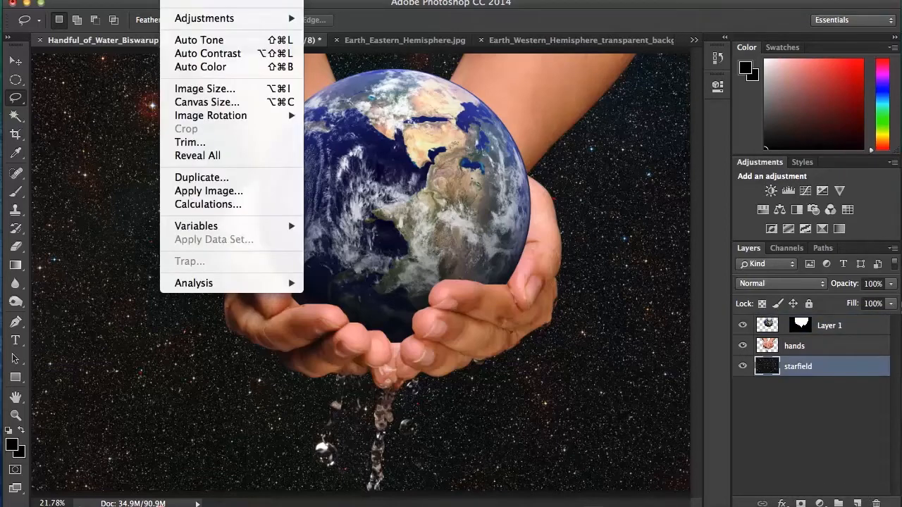
mouse_move(204, 17)
click(343, 31)
drag(678, 242, 715, 245)
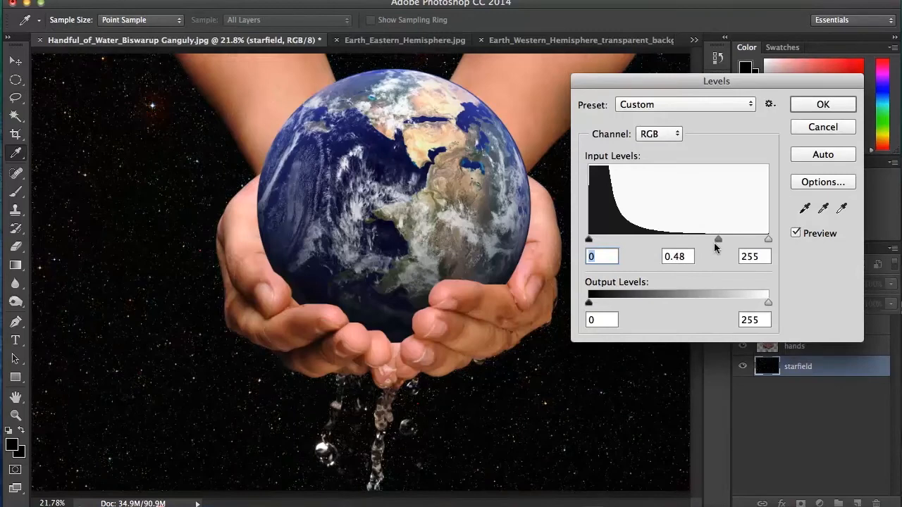
key(Tab)
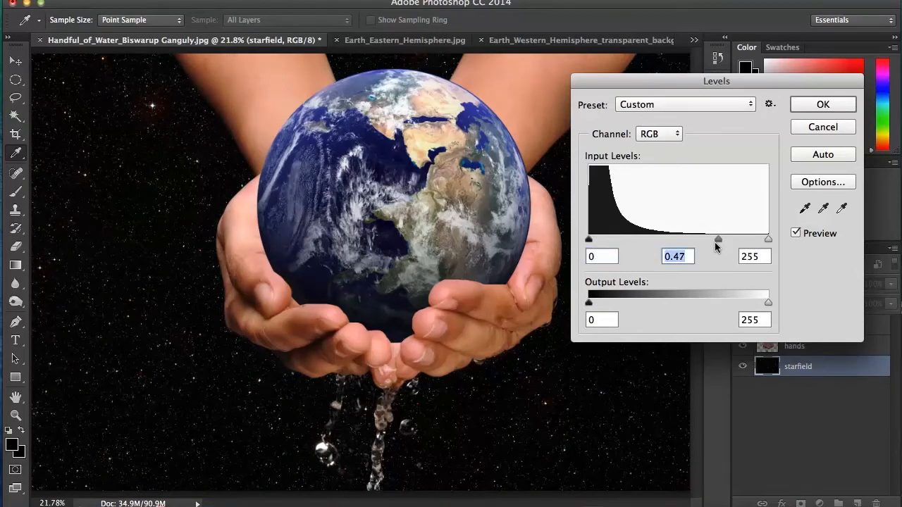
click(823, 103)
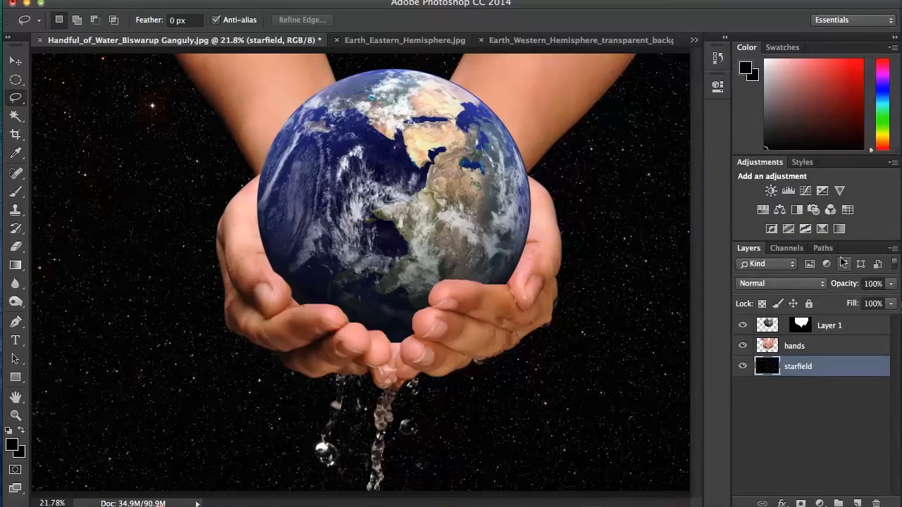
Darken the hands layer with a Levels adjustment, setting the midtone input to 0.69
click(814, 347)
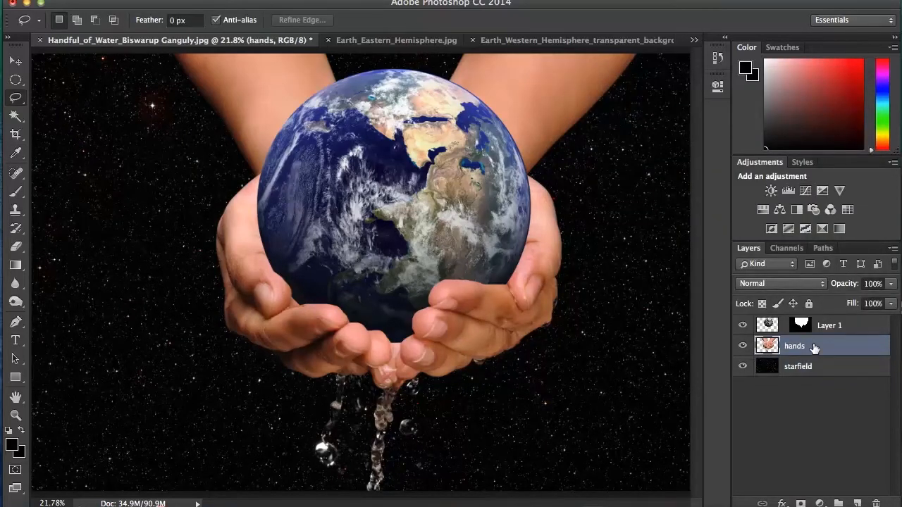
click(205, 2)
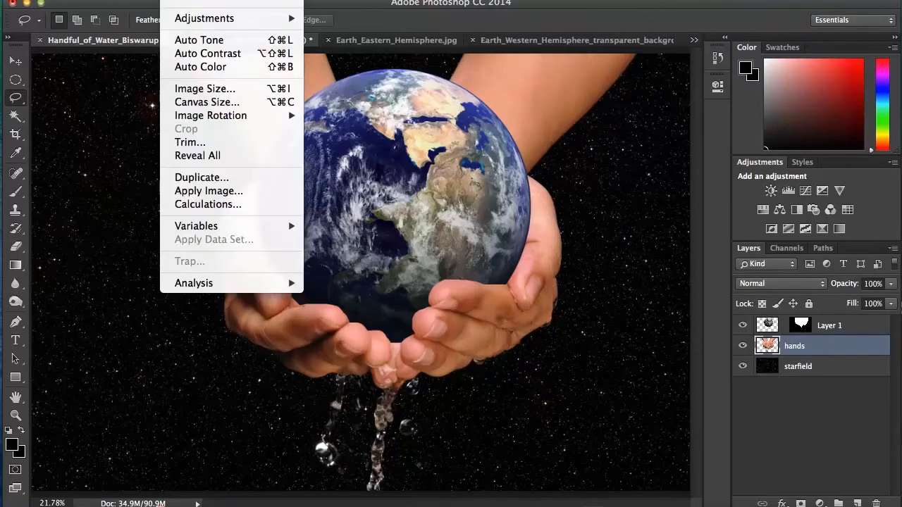
mouse_move(194, 17)
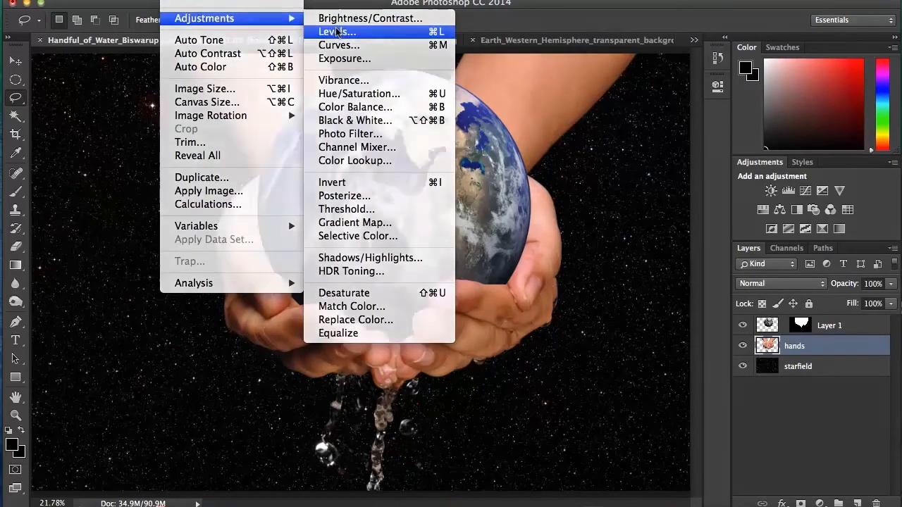
click(337, 31)
drag(675, 239, 698, 243)
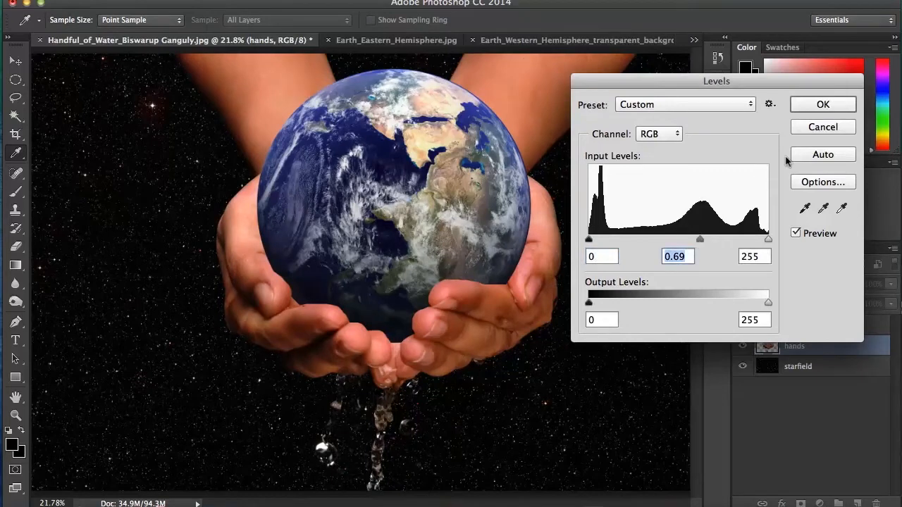
click(824, 105)
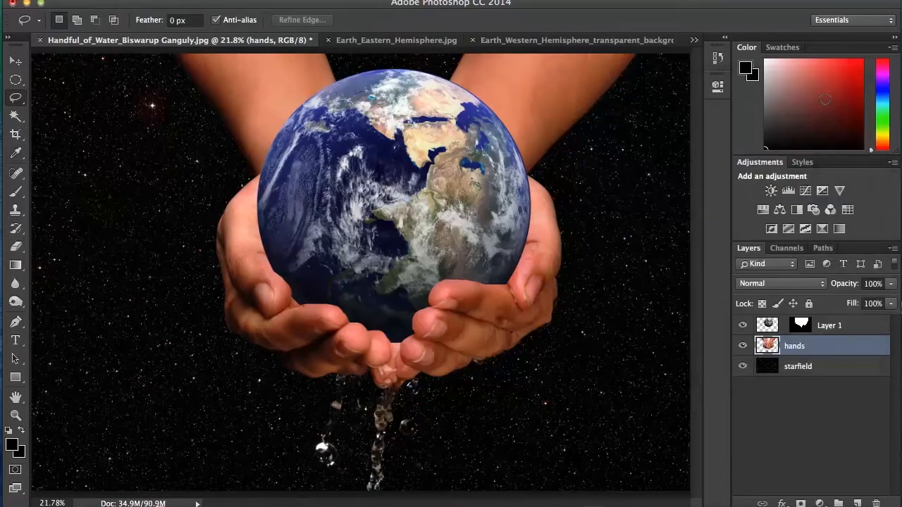
Darken the globe on Layer 1 with a Levels adjustment, setting the midtone input to 0.74
click(836, 325)
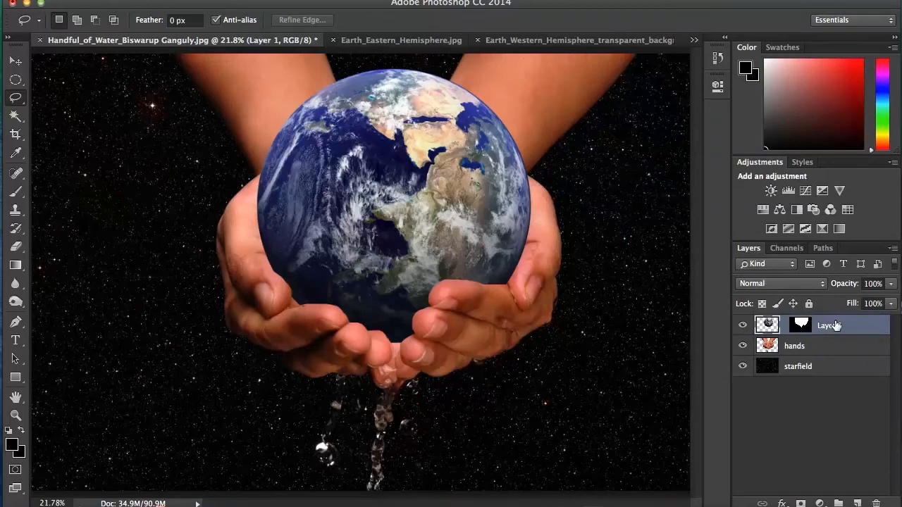
key(super+l)
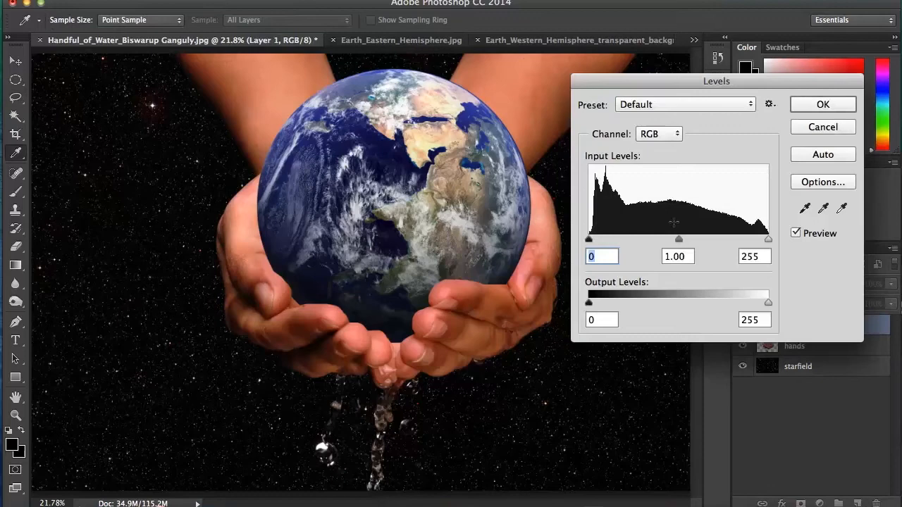
mouse_move(678, 241)
mouse_down()
mouse_move(701, 242)
mouse_move(694, 242)
mouse_up()
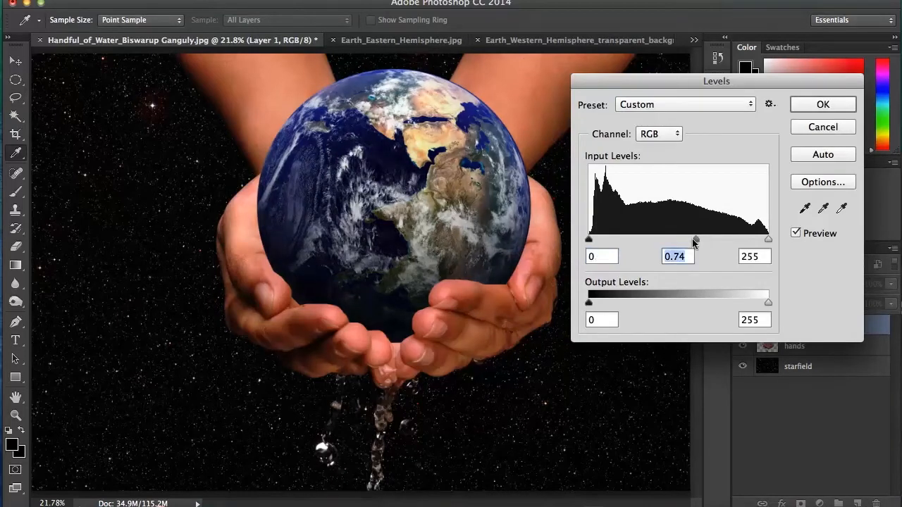
click(823, 104)
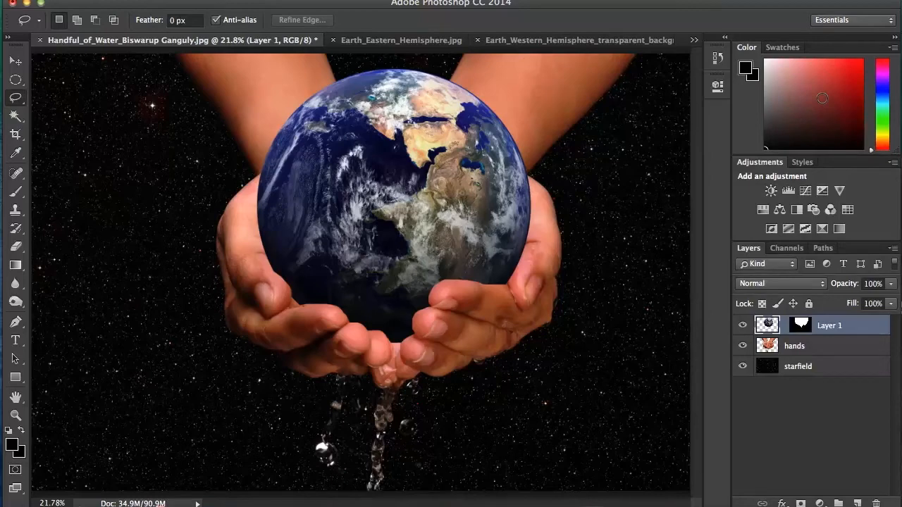
Create a wide paragraph text box across the lower half of the image and set the font size to 60 pt
click(16, 341)
drag(80, 261, 667, 449)
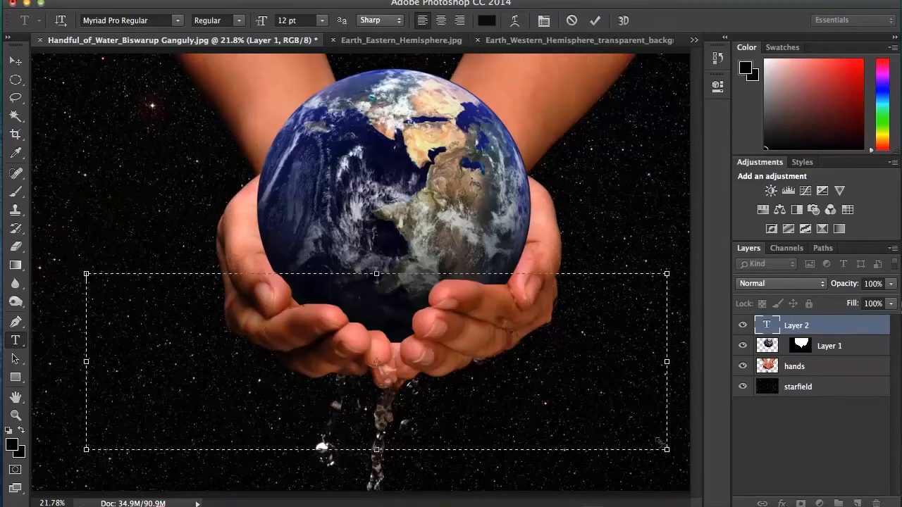
click(322, 21)
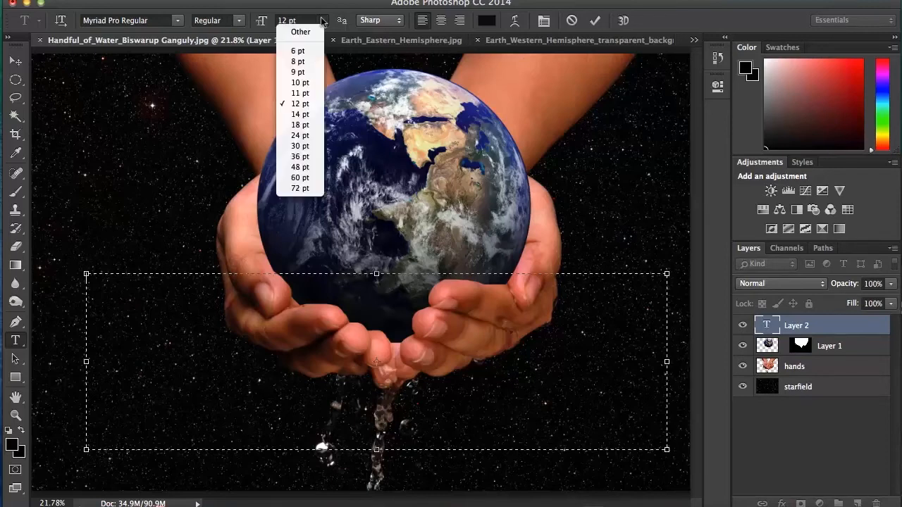
click(300, 177)
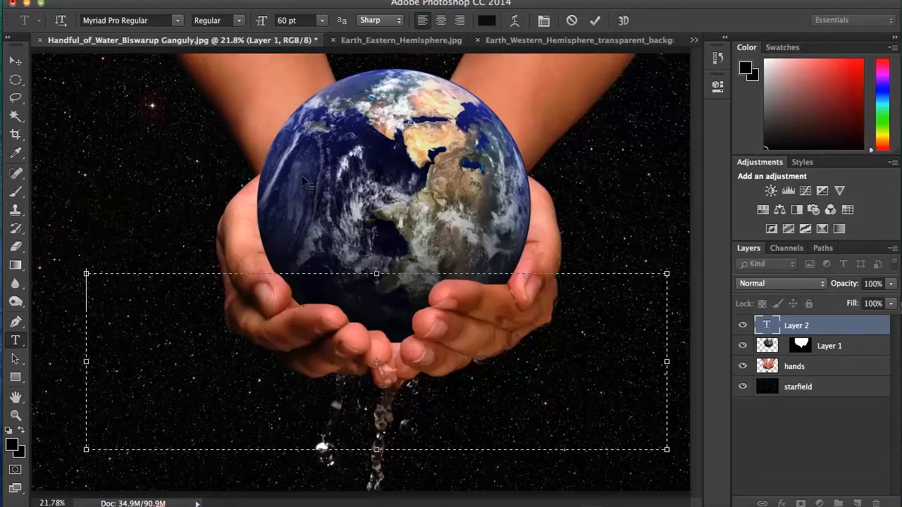
text(It)
key(BackSpace)
click(10, 445)
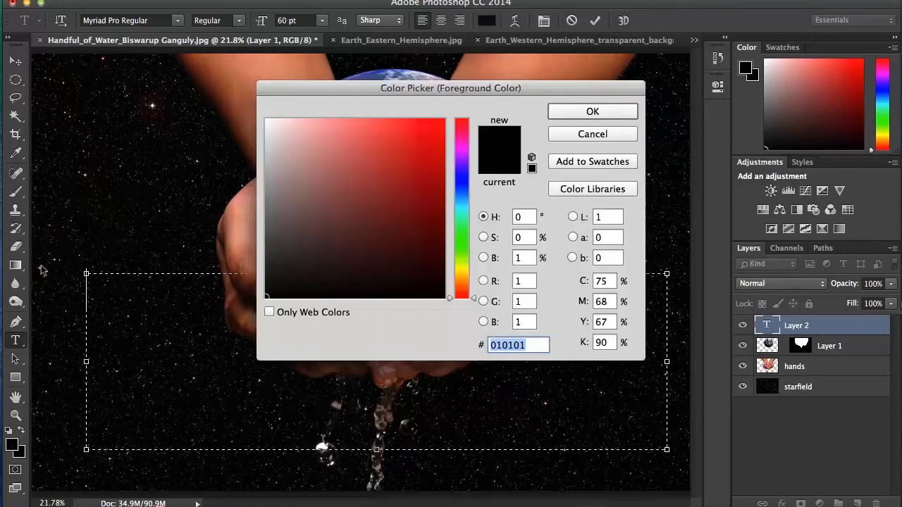
click(592, 134)
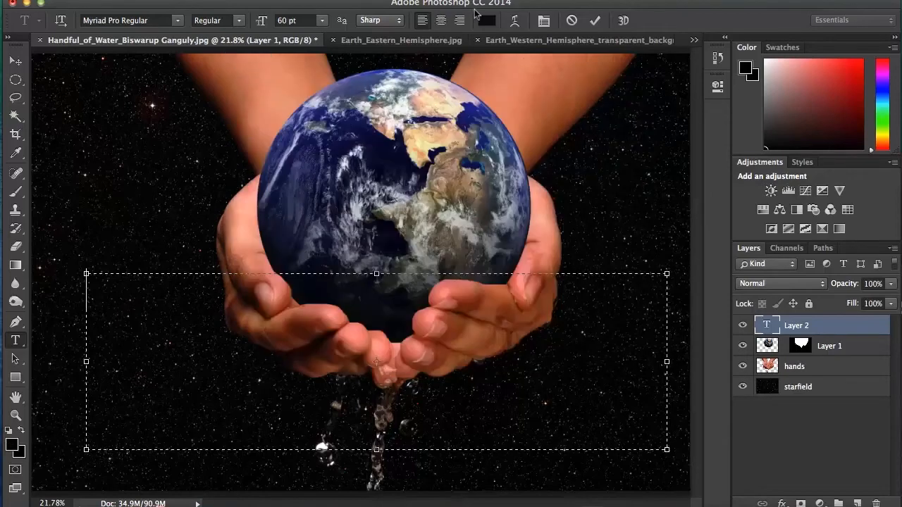
Set the text colour to a bright green
click(484, 21)
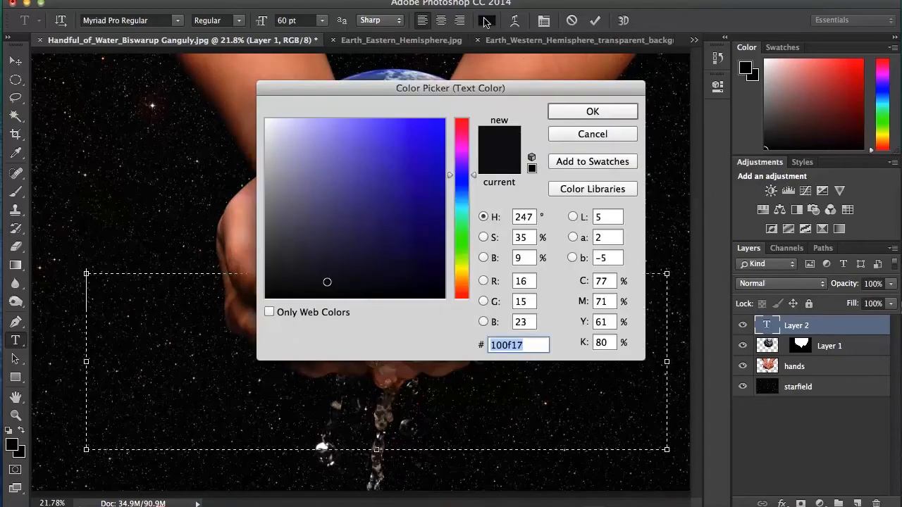
click(461, 239)
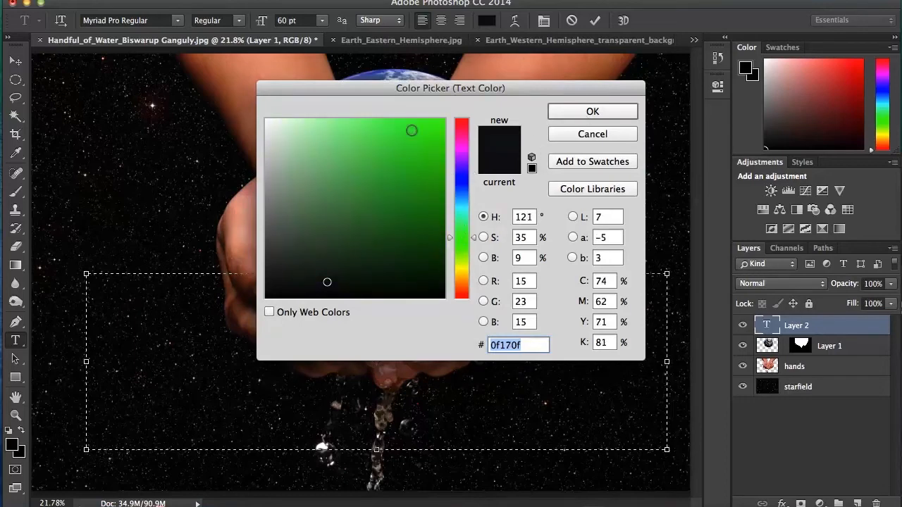
click(417, 136)
click(590, 113)
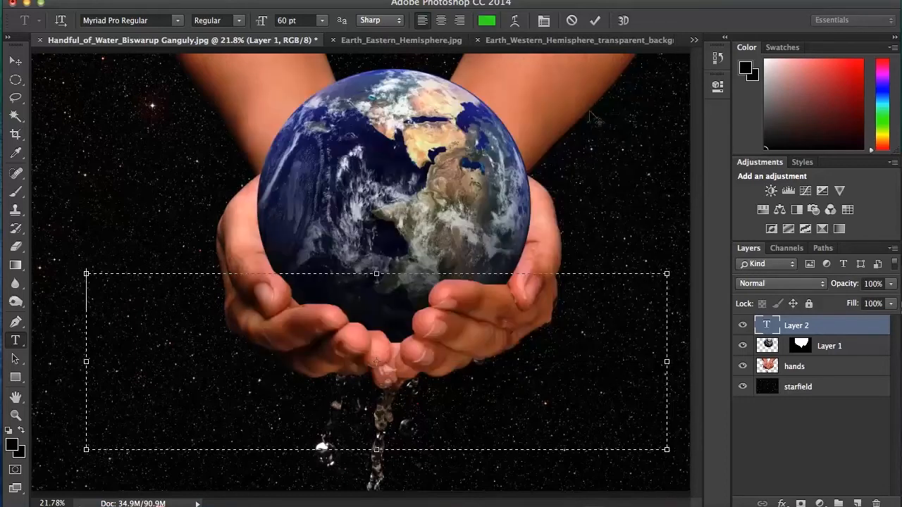
Enter the word "It's" in the text box, removing any further words from the line
text(It)
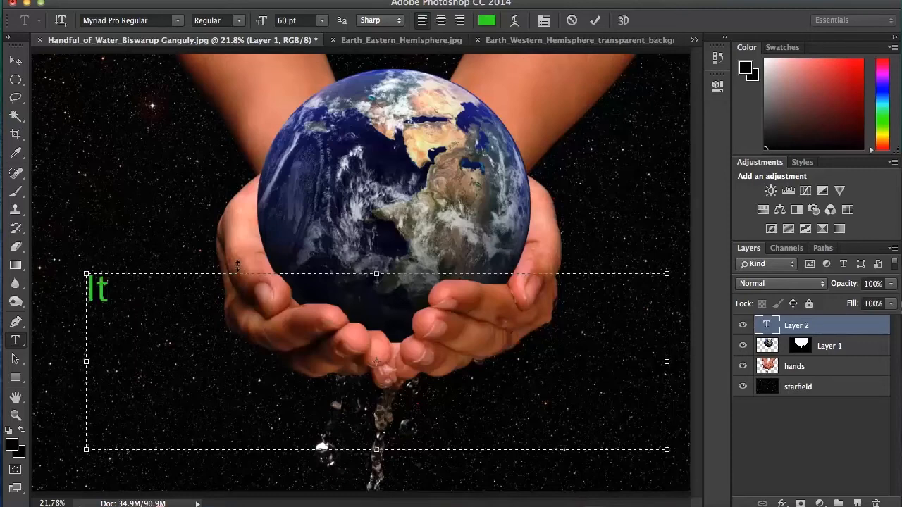
text('s in )
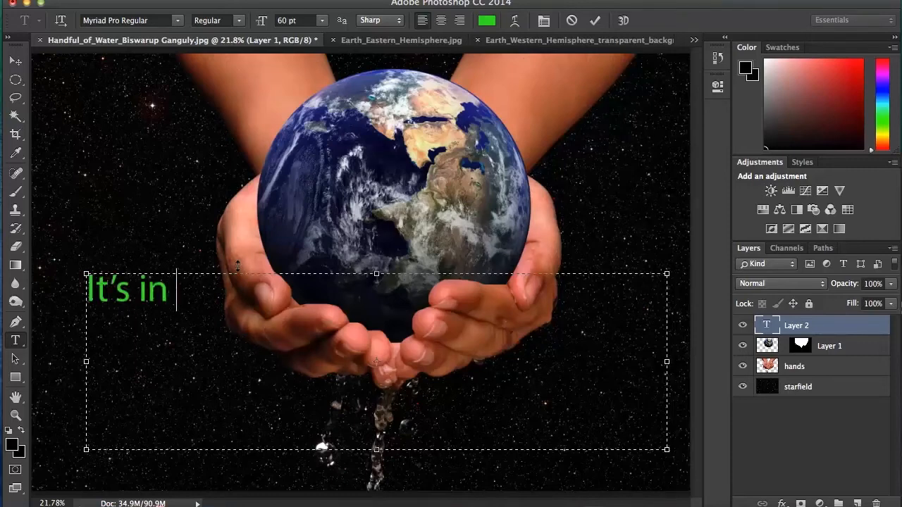
text(y)
key(BackSpace)
key(BackSpace)
key(BackSpace)
key(BackSpace)
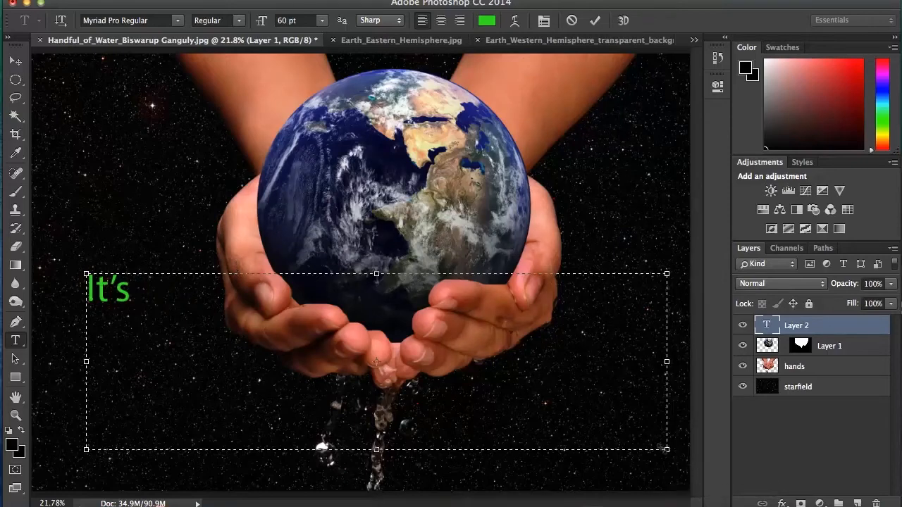
Shrink the text box to fit around "It's" and move the word straight up into the starfield left of the globe
drag(666, 448, 157, 350)
click(15, 61)
drag(124, 293, 125, 153)
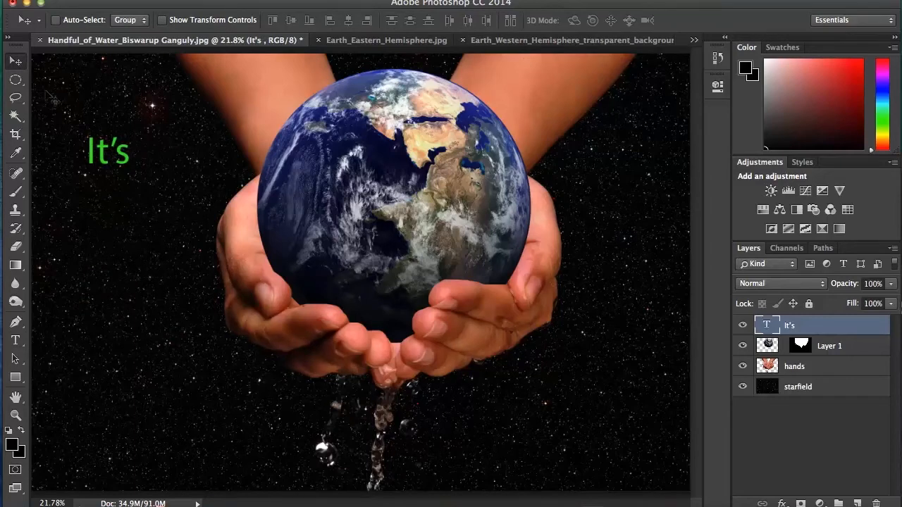
Add a separate text layer reading "in" on the starfield right of the globe, level with "It's"
click(16, 340)
drag(591, 136, 676, 211)
text(in)
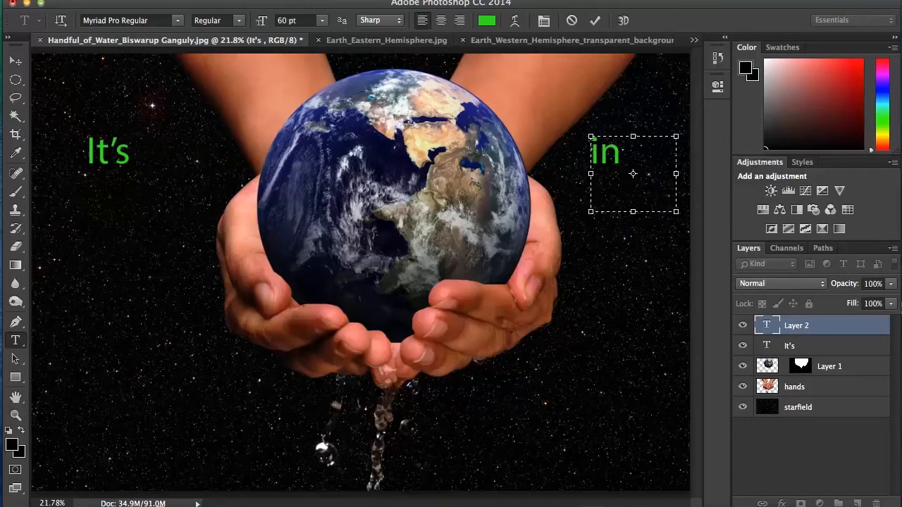
click(16, 61)
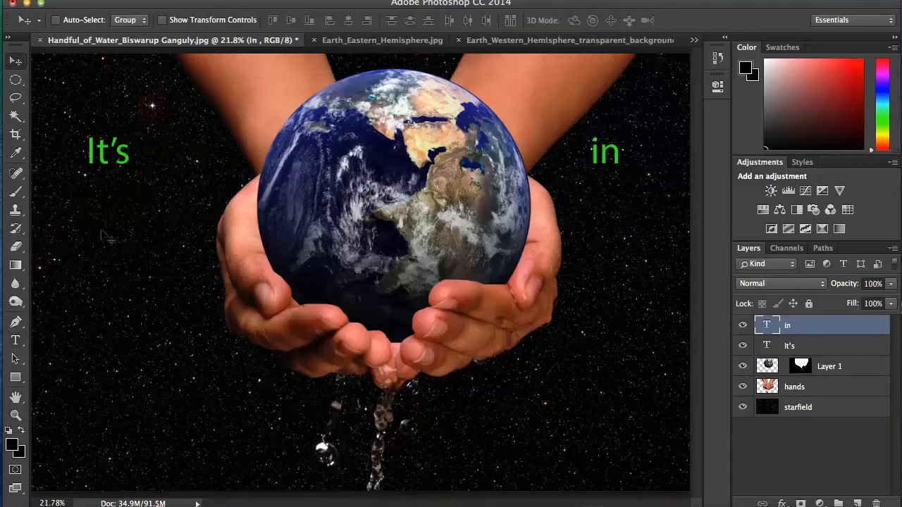
Add a wide text layer across the starfield below the hands, reading "Your" at its left and "Hands" spaced out to its right
click(16, 341)
drag(123, 391, 624, 443)
drag(637, 445, 619, 444)
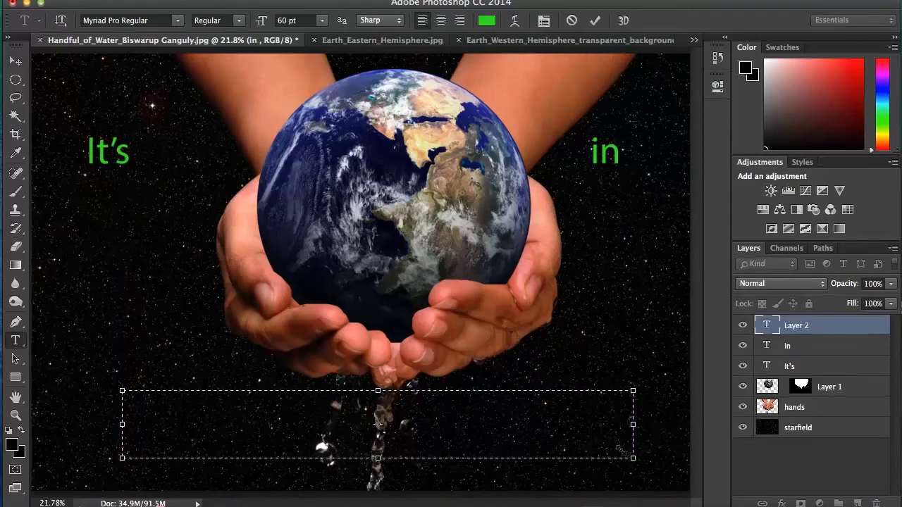
text(You)
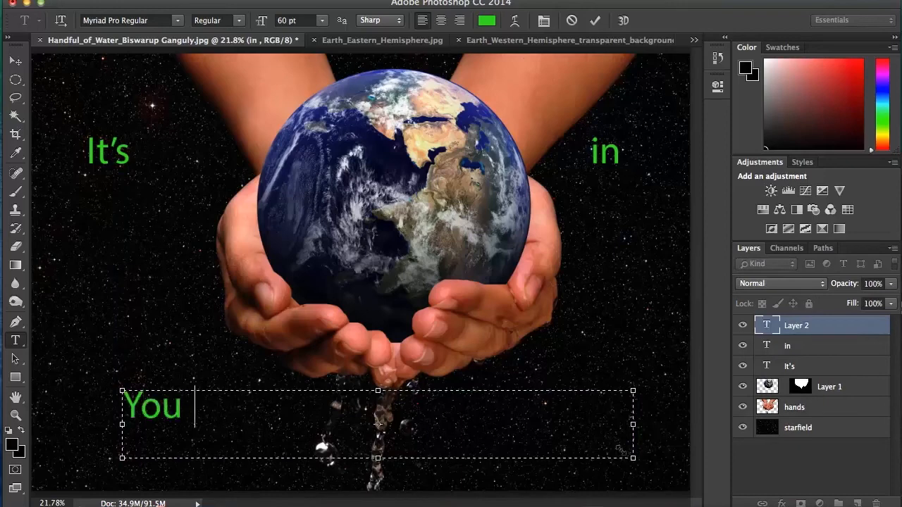
text(r Hands)
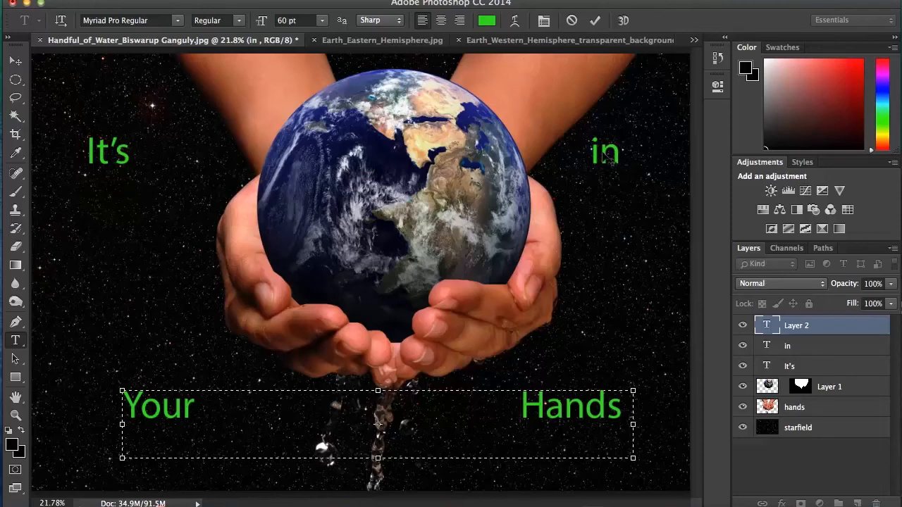
key(super+Return)
Move the word "in" slightly further right in the starfield, keeping it level with "It's"
click(788, 348)
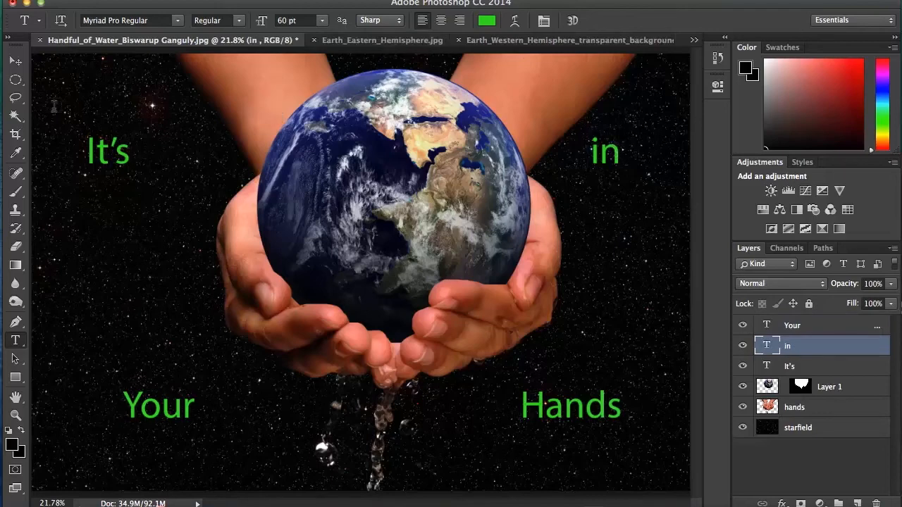
click(16, 61)
drag(626, 164, 631, 160)
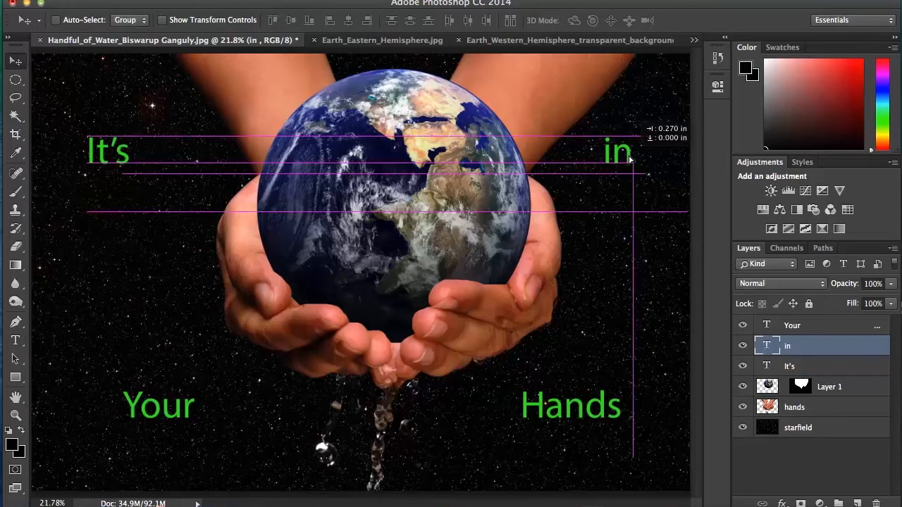
drag(631, 160, 635, 161)
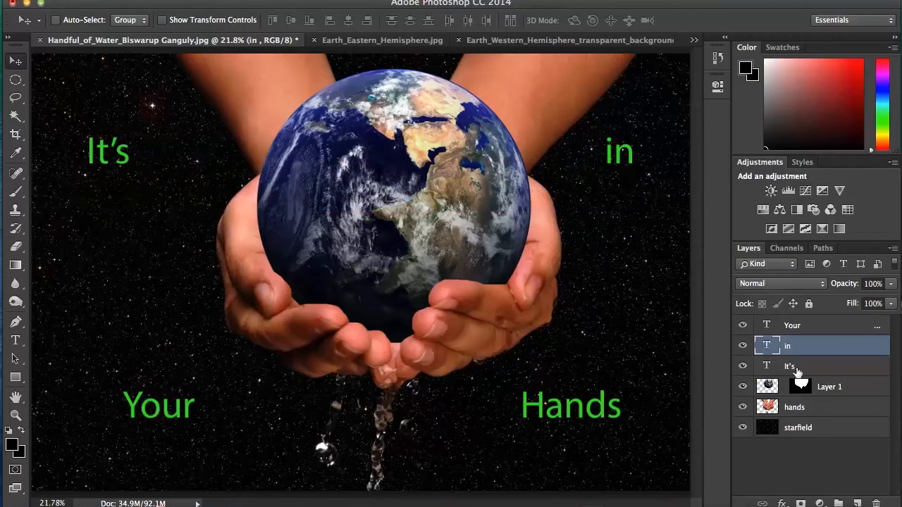
Shift the "Your Hands" text left so "Your" sits below "It's", and widen its text box to space "Hands" out beneath "in"
click(803, 326)
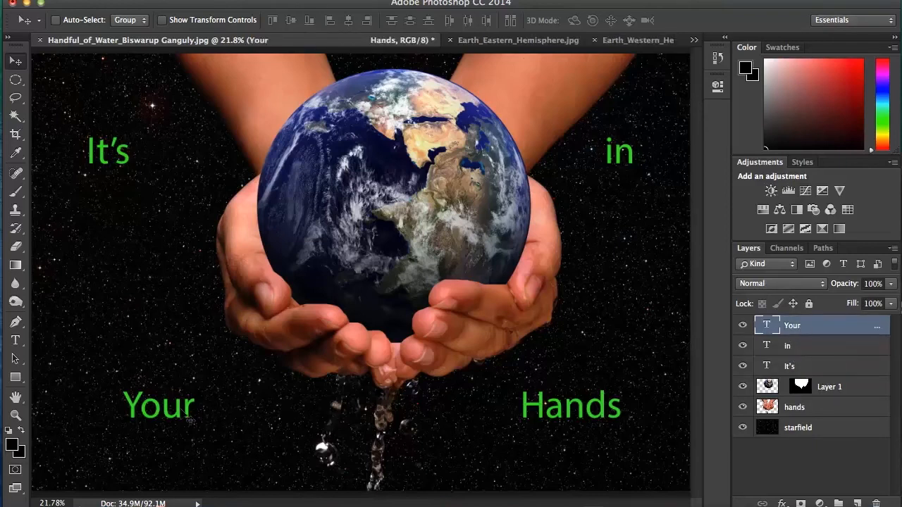
drag(191, 415, 158, 413)
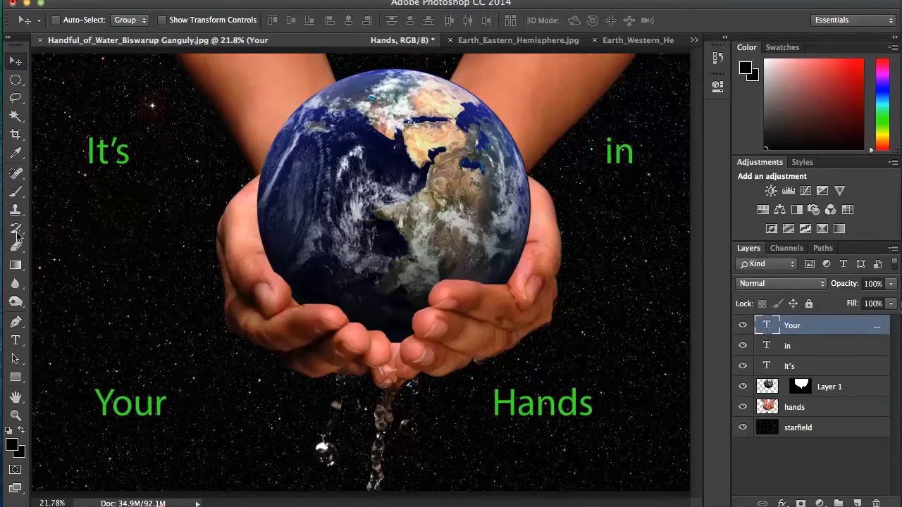
click(15, 340)
click(483, 398)
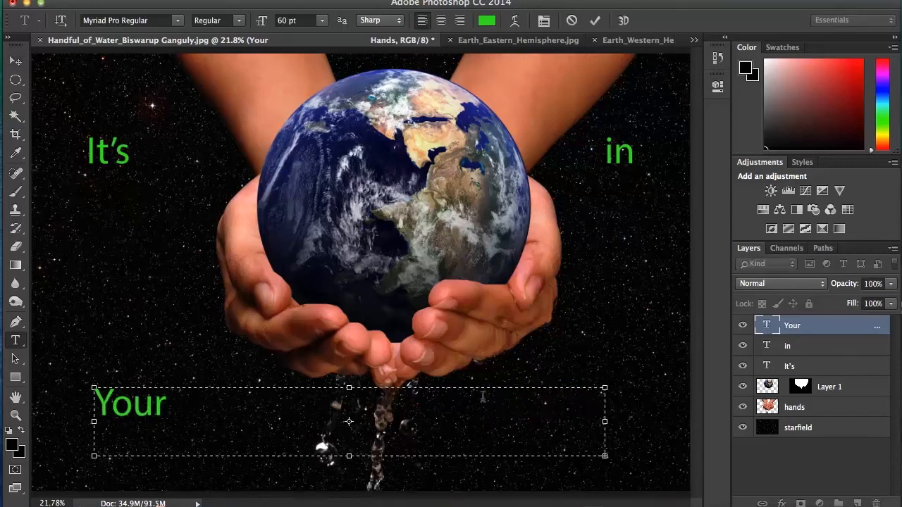
drag(599, 421, 646, 418)
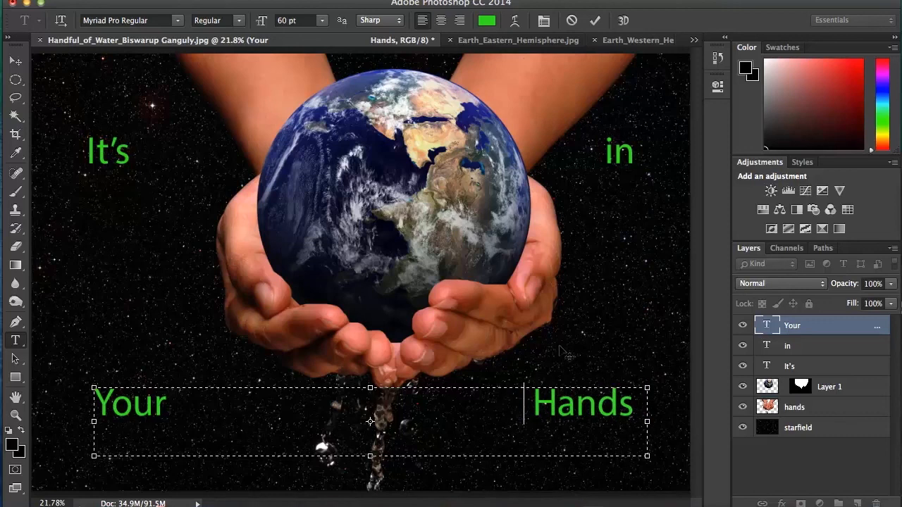
click(15, 61)
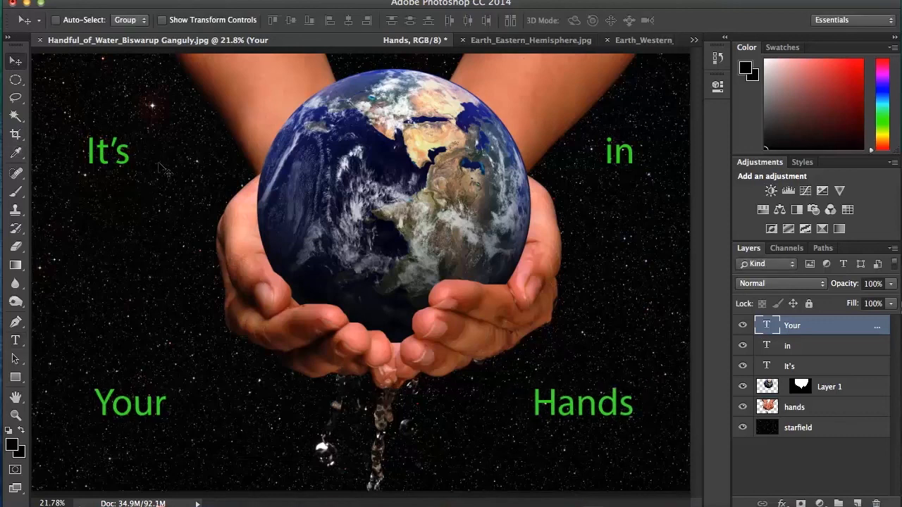
Save the composite in Photoshop format with layers in the "world hands" folder, keeping Maximize Compatibility on
key(super+s)
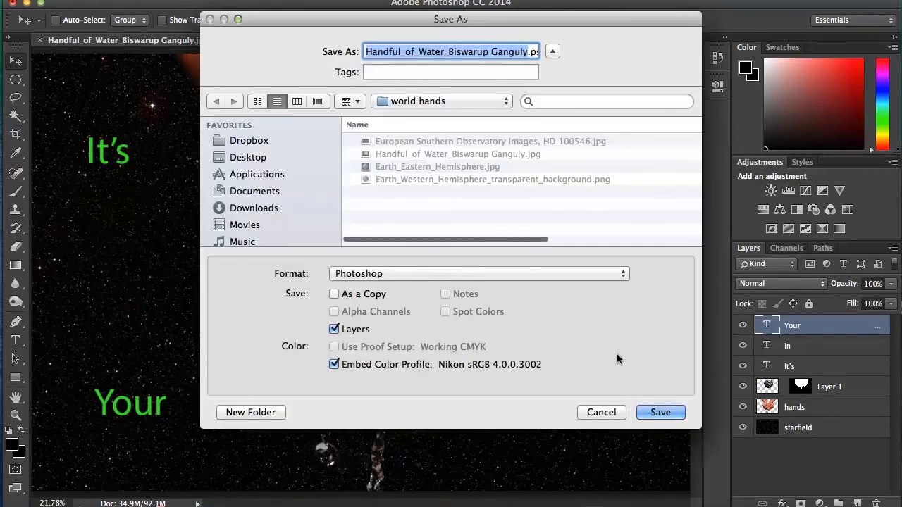
click(660, 412)
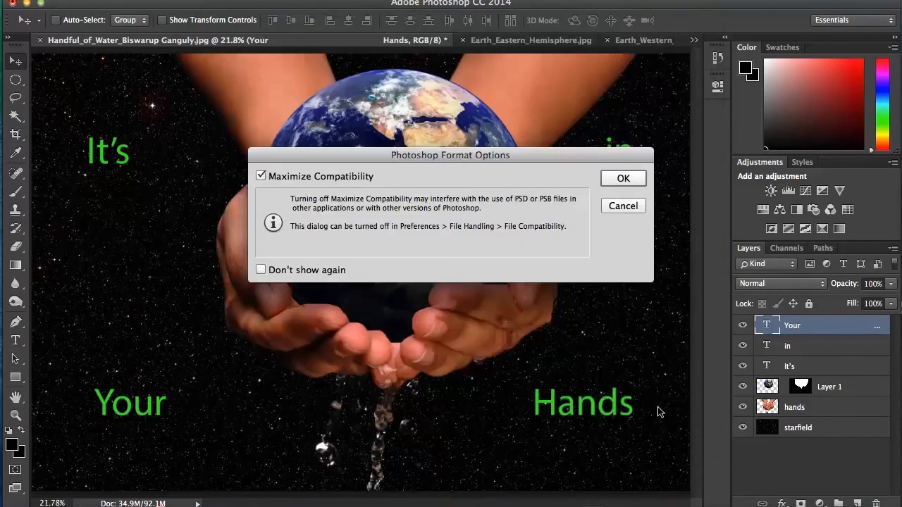
click(626, 178)
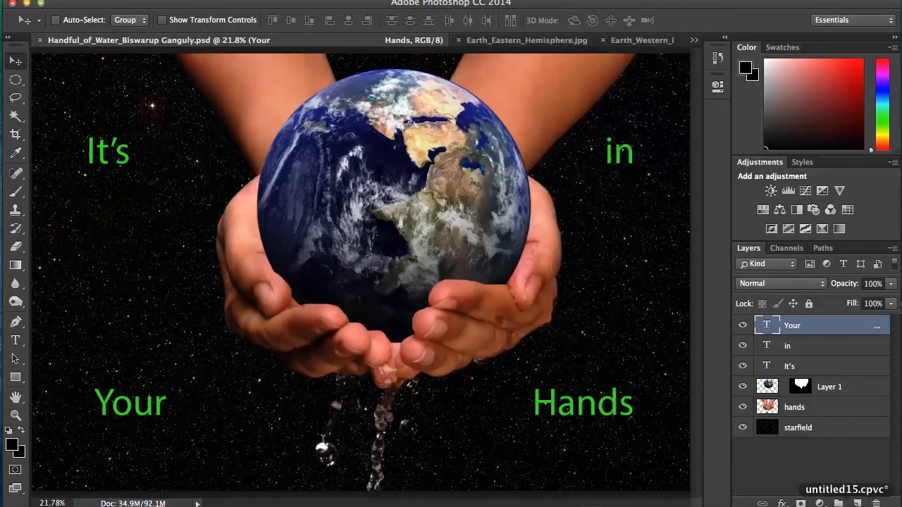